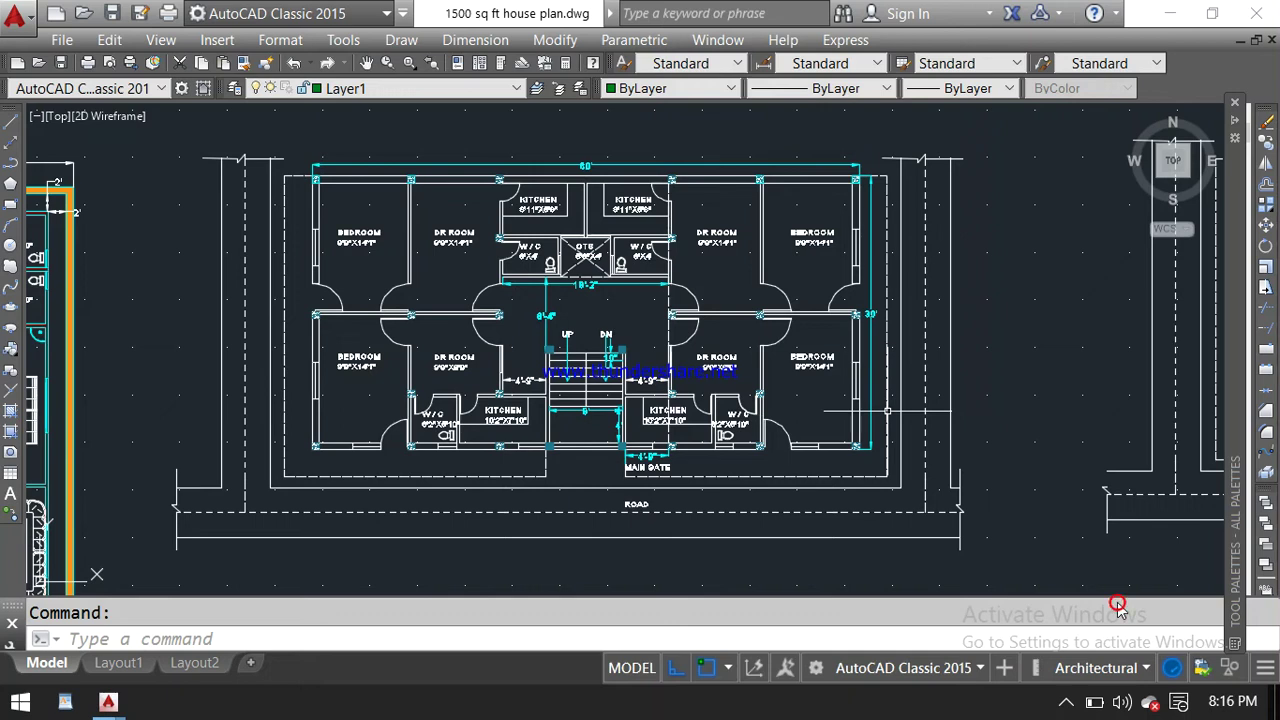
- Dismiss the taskbar tray popup and zoom around the lower part of the floor plan
{"action": "left_click", "coordinate": [1066, 702]}
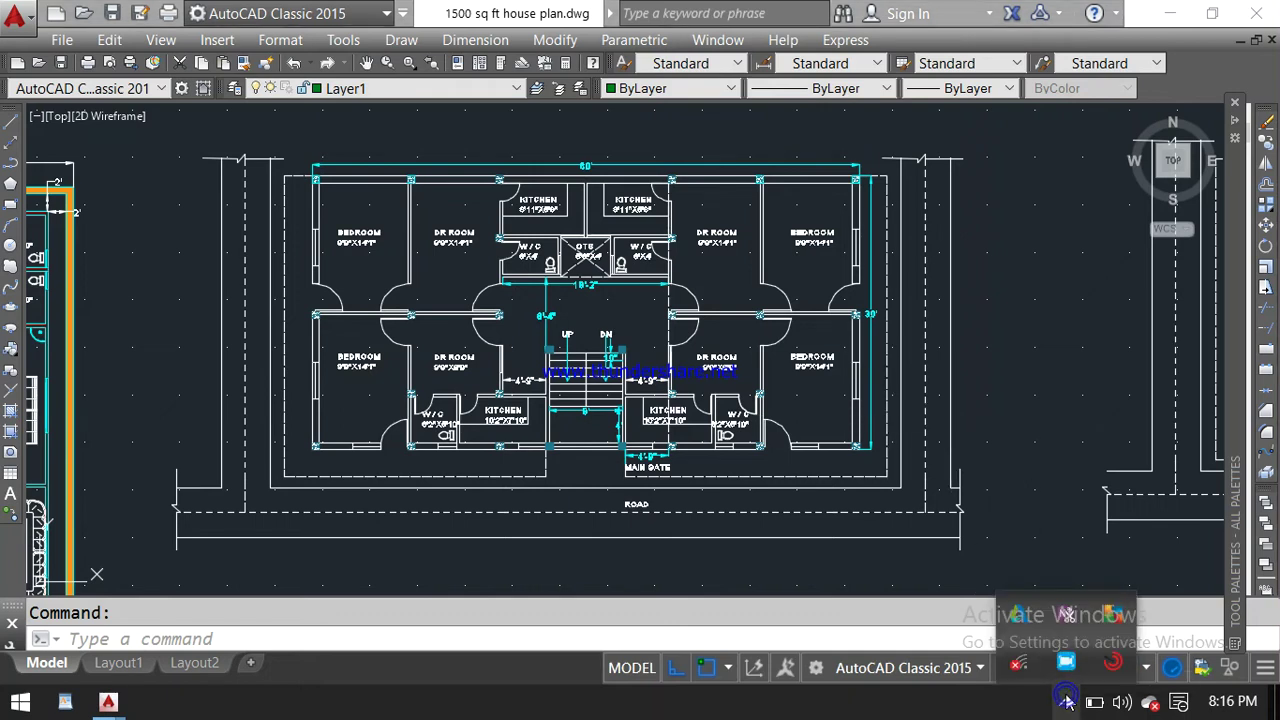
{"action": "left_click", "coordinate": [997, 448]}
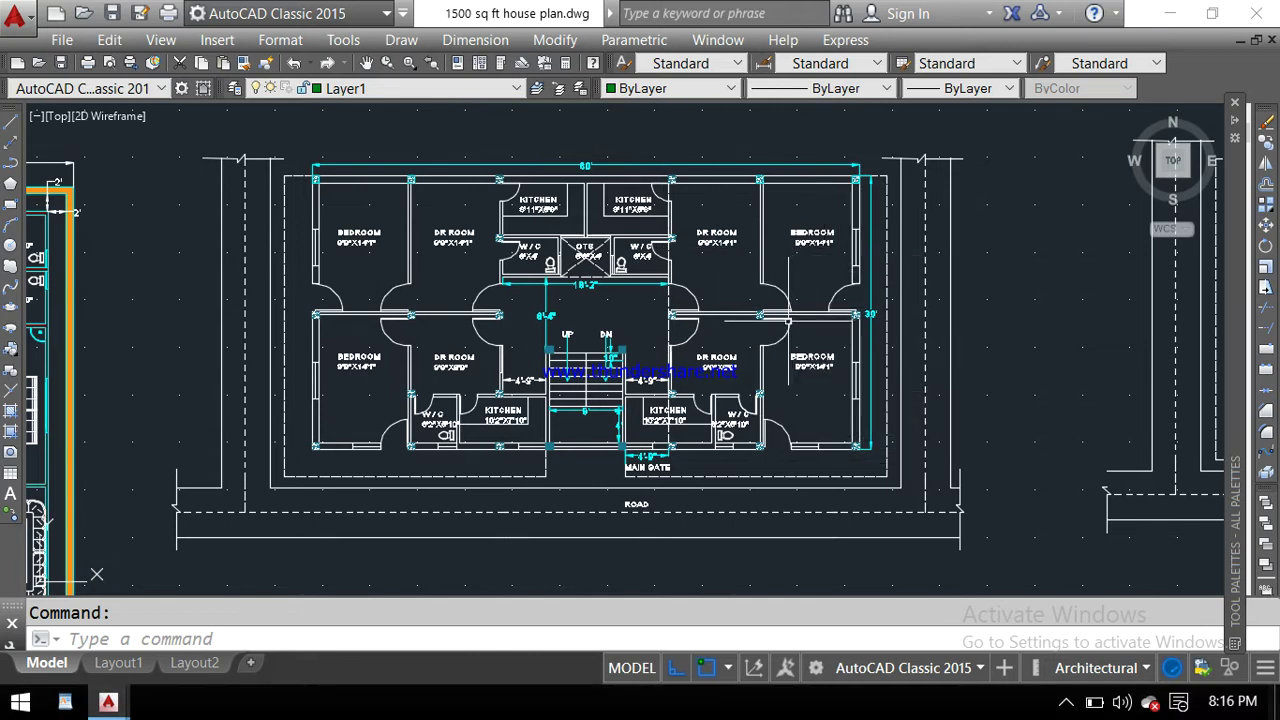
{"action": "mouse_move", "coordinate": [674, 336]}
{"action": "middle_mouse_down"}
{"action": "mouse_move", "coordinate": [669, 323]}
{"action": "mouse_move", "coordinate": [659, 338]}
{"action": "middle_mouse_up"}
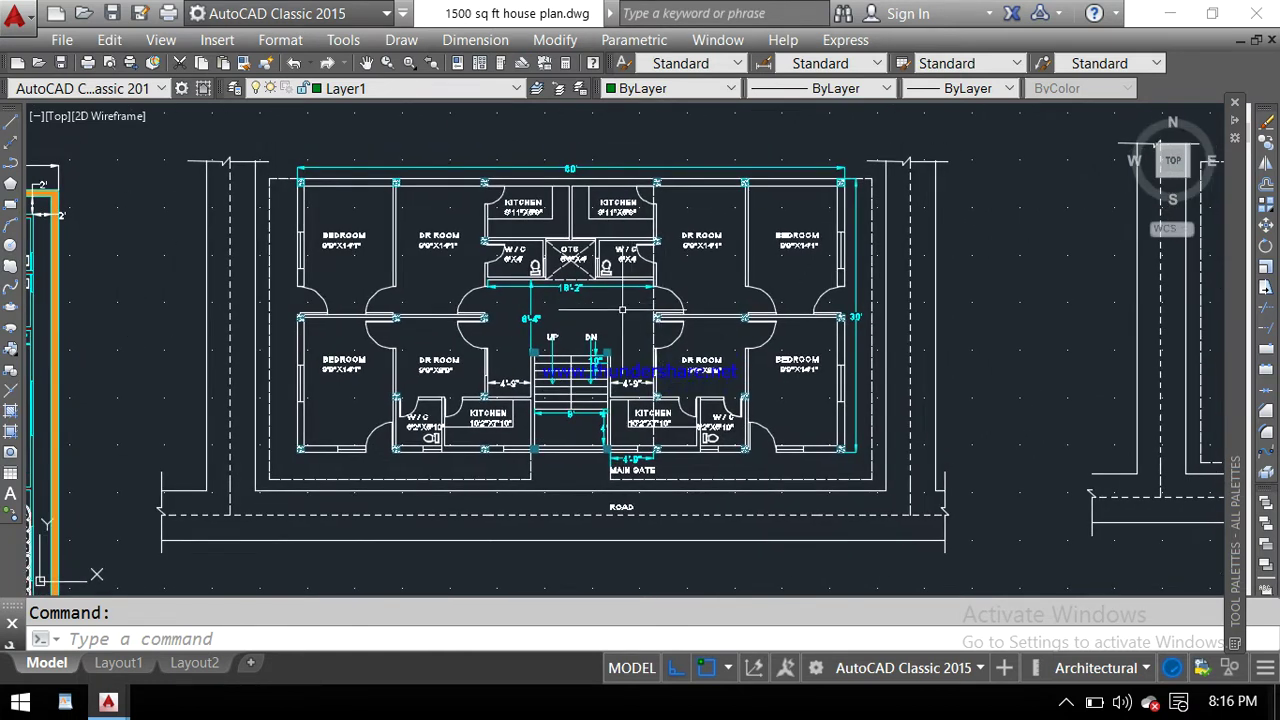
{"action": "scroll", "coordinate": [620, 312], "scroll_direction": "up", "scroll_amount": 2}
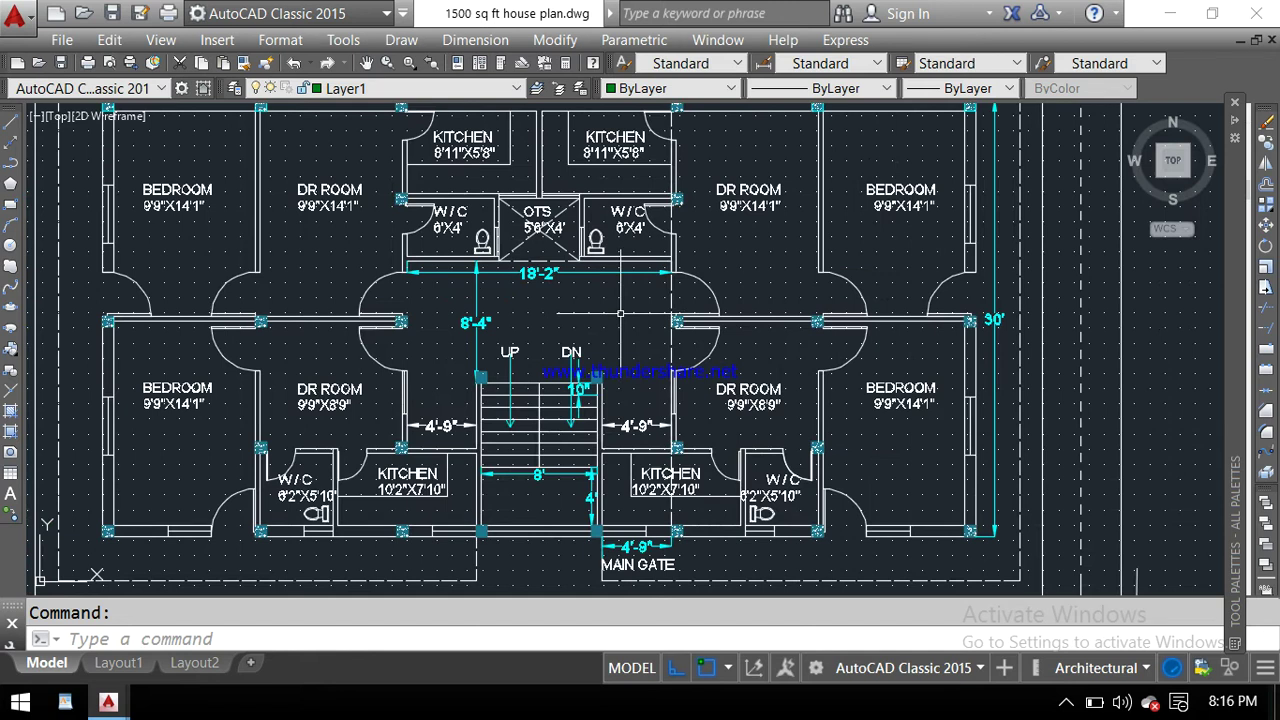
{"action": "scroll", "coordinate": [620, 313], "scroll_direction": "down", "scroll_amount": 2}
{"action": "scroll", "coordinate": [620, 313], "scroll_direction": "up", "scroll_amount": 2}
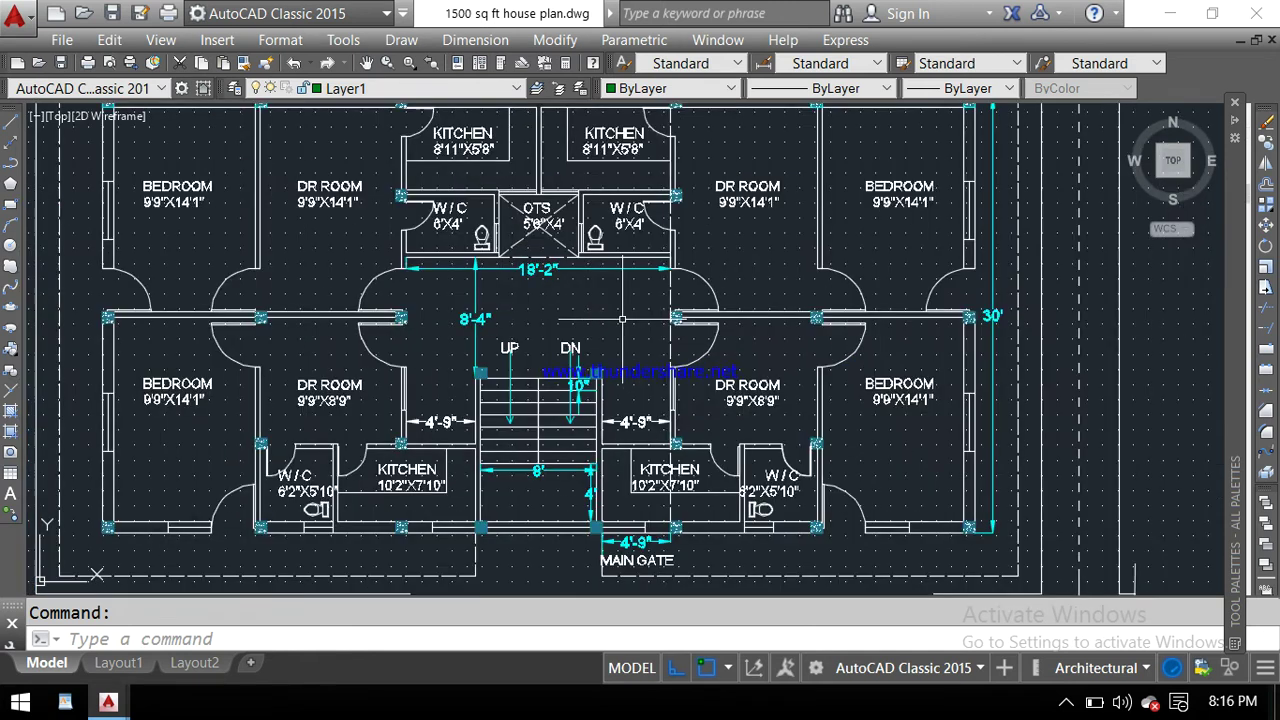
{"action": "scroll", "coordinate": [622, 319], "scroll_direction": "down", "scroll_amount": 2}
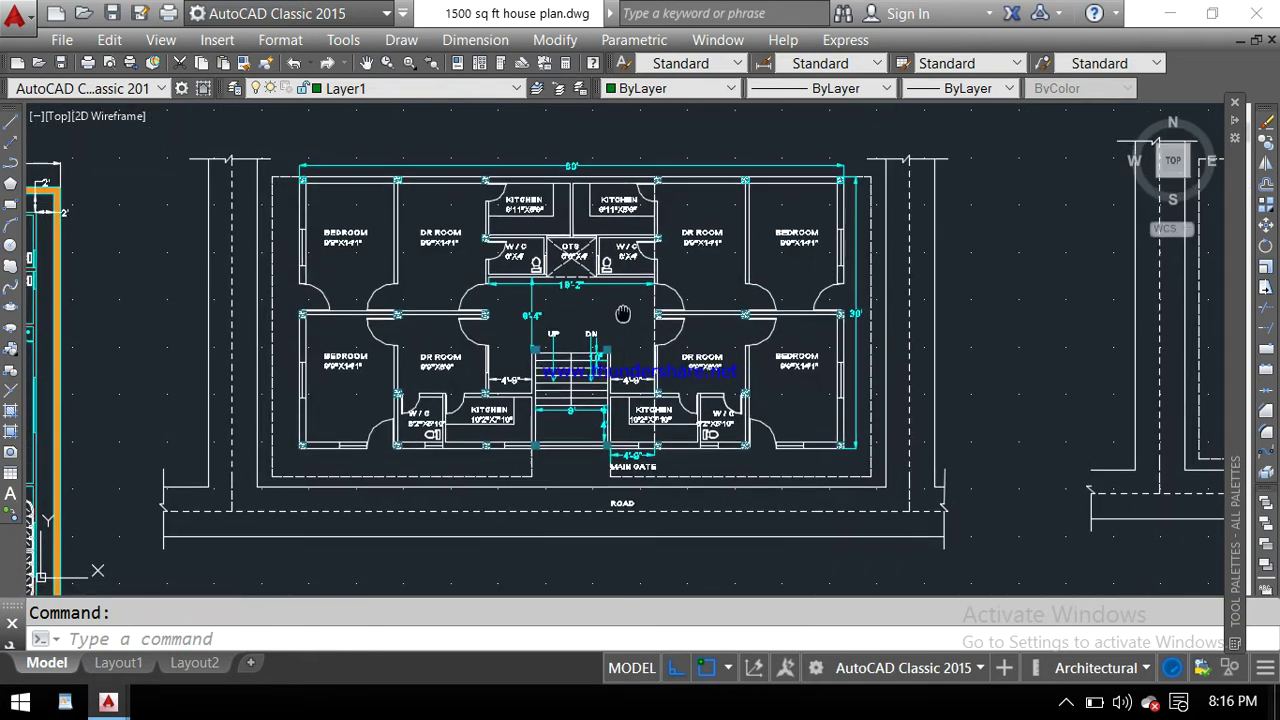
- Frame the lower bedrooms, central UP/DN staircase, MAIN GATE and road up close
{"action": "middle_click_drag", "start_coordinate": [622, 319], "coordinate": [627, 306]}
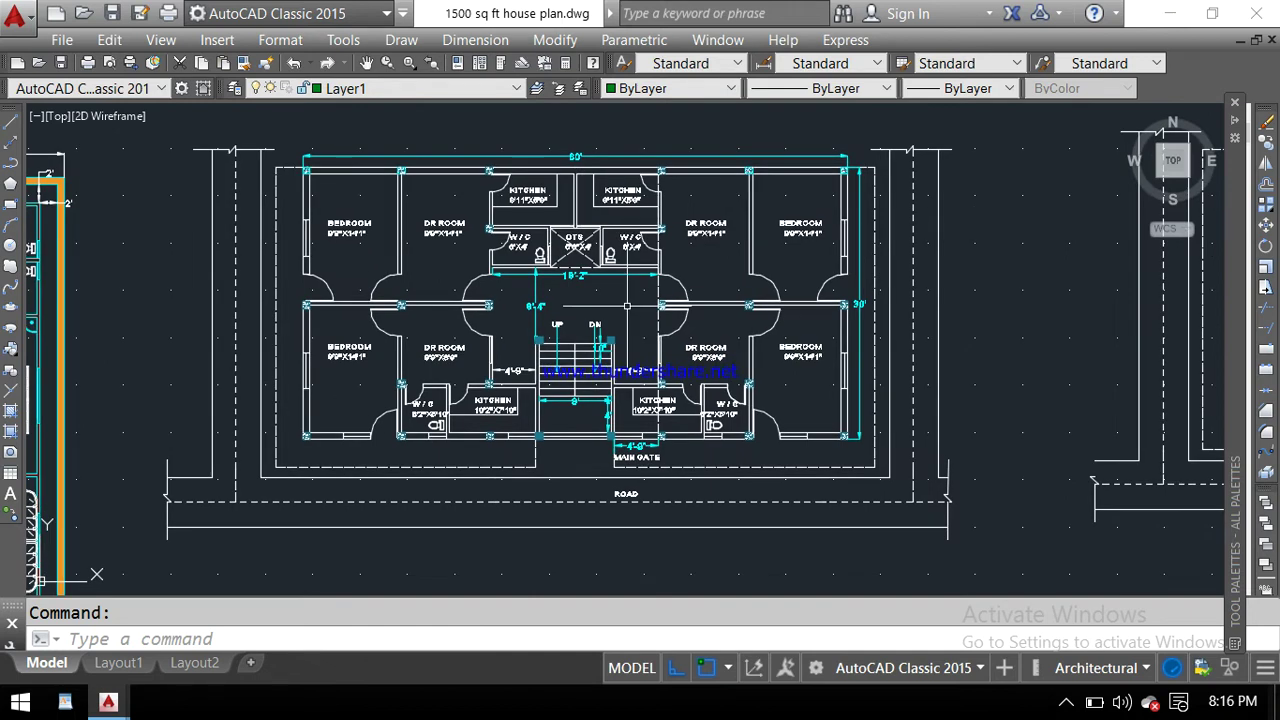
{"action": "scroll", "coordinate": [627, 306], "scroll_direction": "up", "scroll_amount": 2}
{"action": "scroll", "coordinate": [627, 295], "scroll_direction": "down", "scroll_amount": 2}
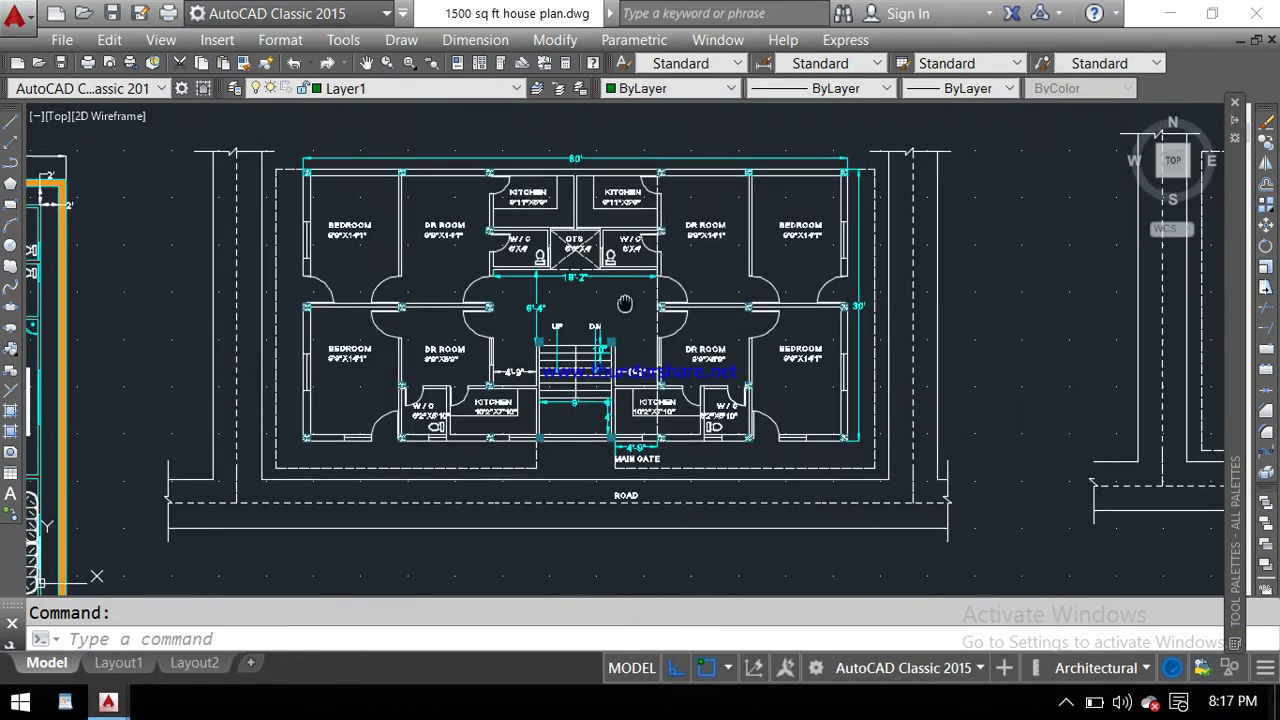
{"action": "middle_click_drag", "start_coordinate": [627, 295], "coordinate": [621, 327]}
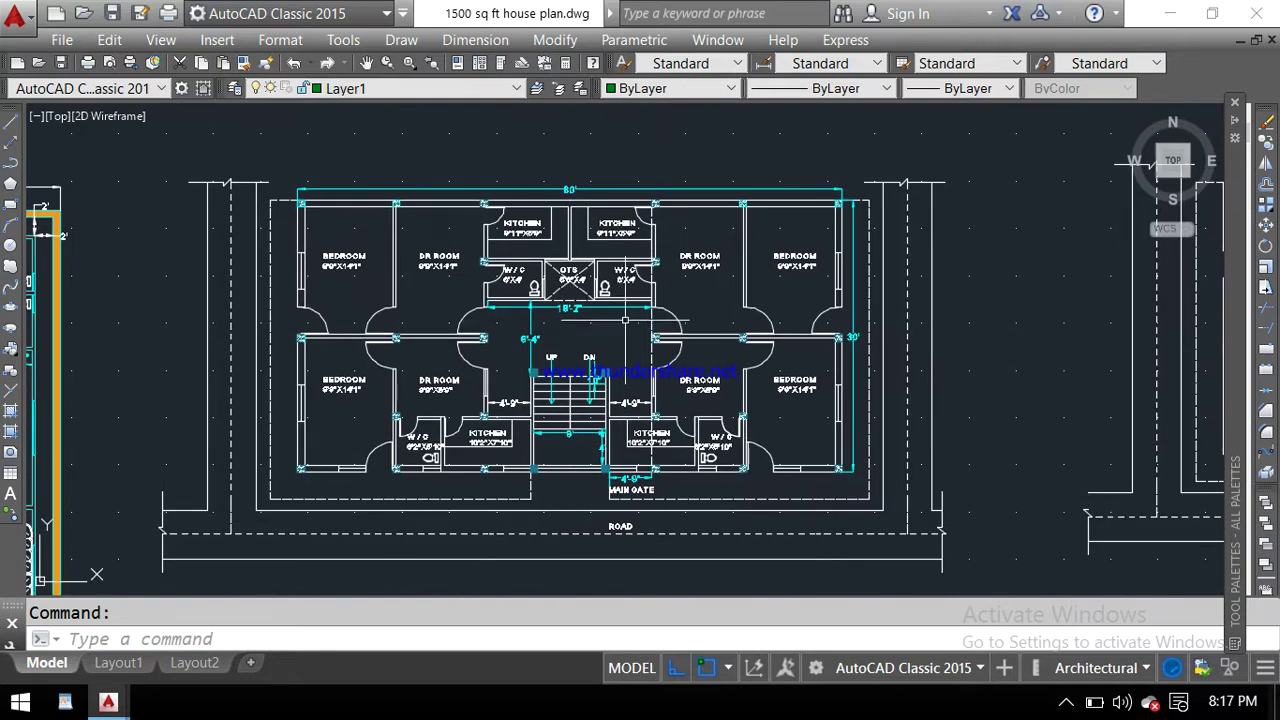
{"action": "middle_click_drag", "start_coordinate": [615, 360], "coordinate": [629, 328]}
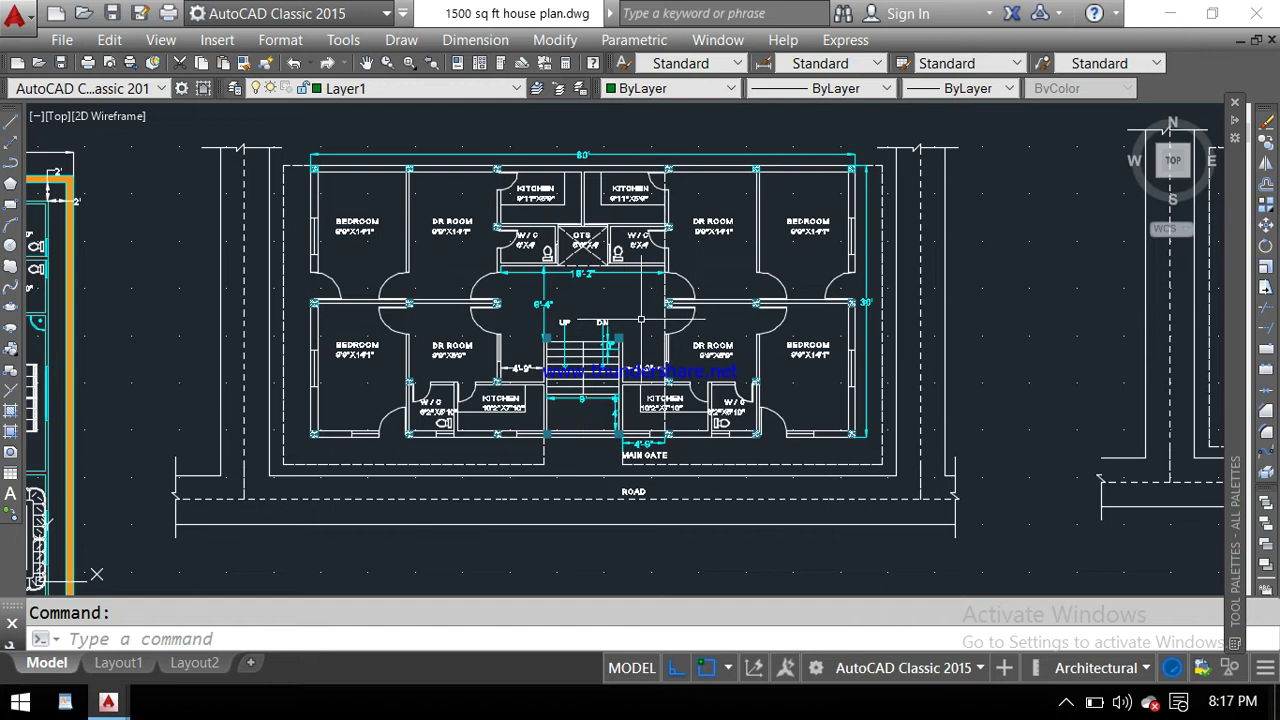
{"action": "middle_click_drag", "start_coordinate": [645, 288], "coordinate": [636, 309]}
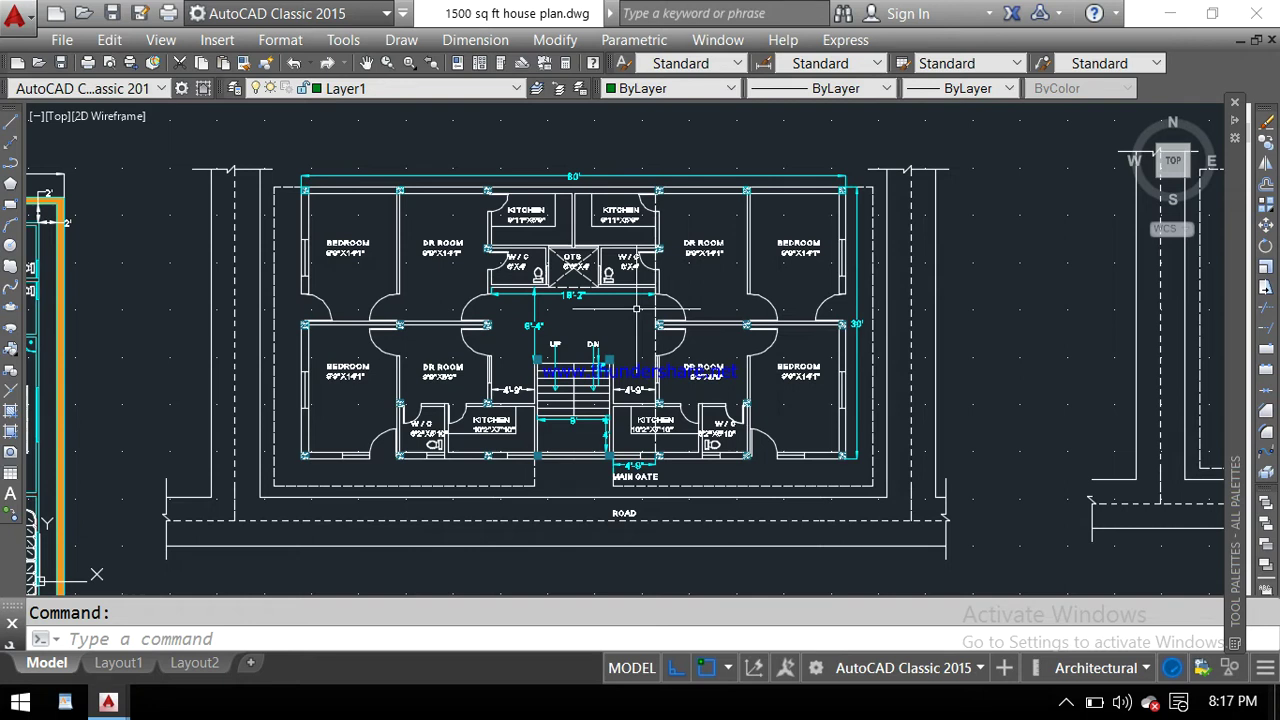
{"action": "scroll", "coordinate": [620, 482], "scroll_direction": "up", "scroll_amount": 2}
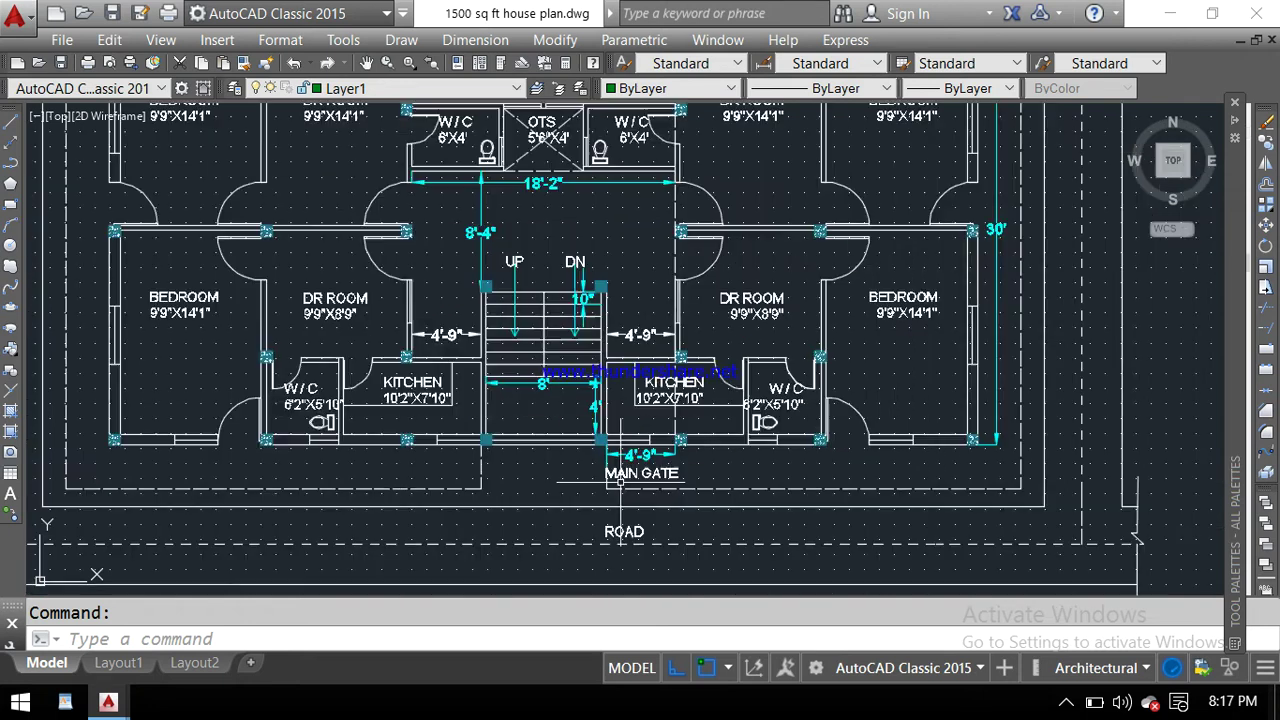
{"action": "scroll", "coordinate": [774, 450], "scroll_direction": "down", "scroll_amount": 2}
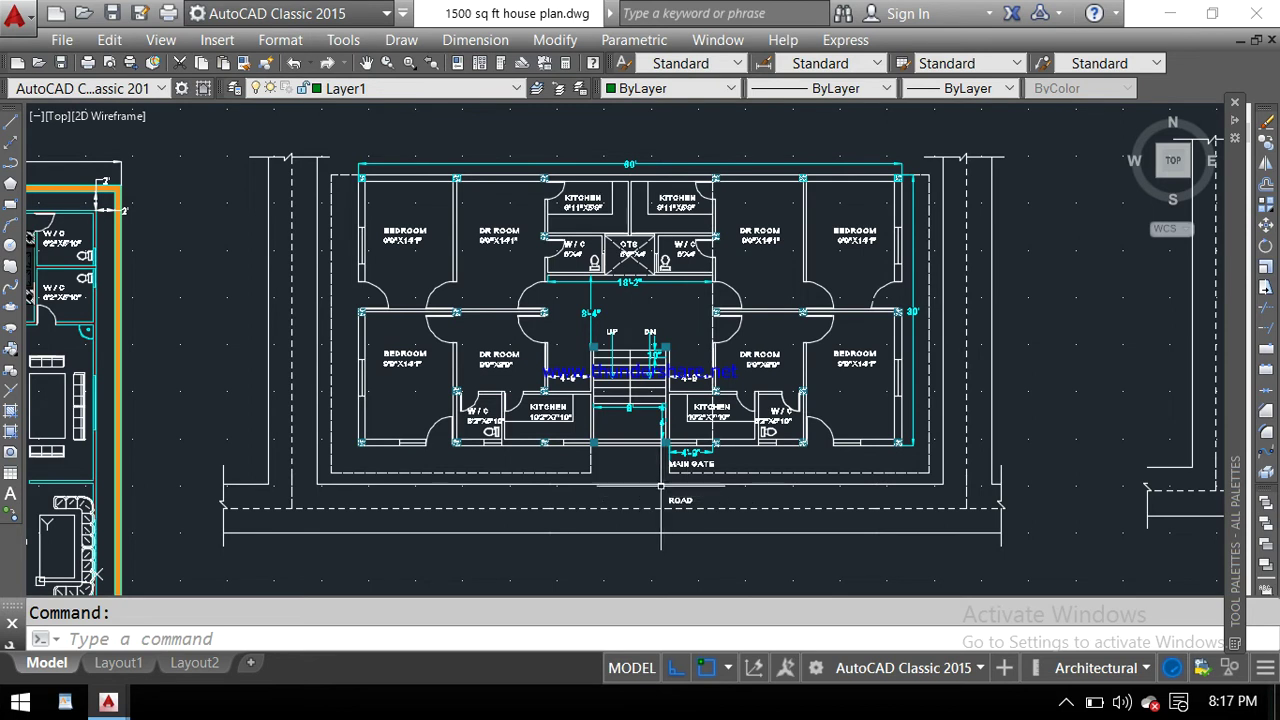
{"action": "scroll", "coordinate": [689, 481], "scroll_direction": "up", "scroll_amount": 2}
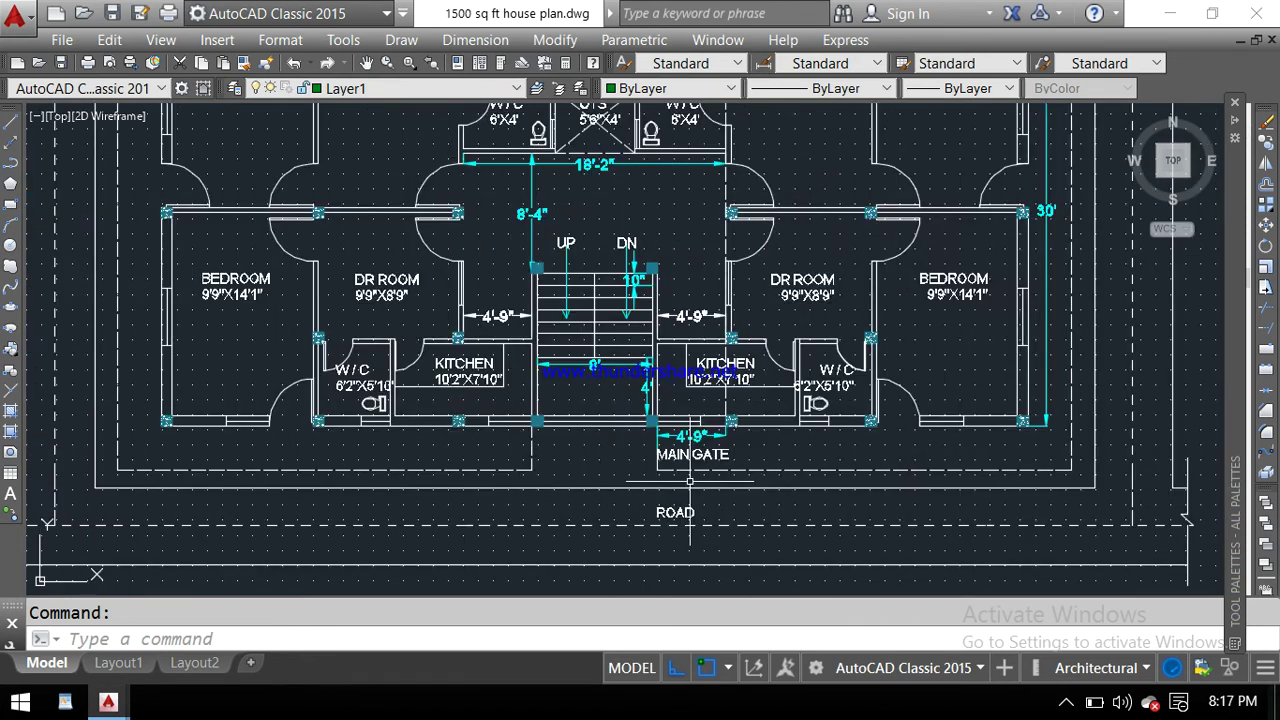
{"action": "middle_click_drag", "start_coordinate": [689, 481], "coordinate": [683, 529]}
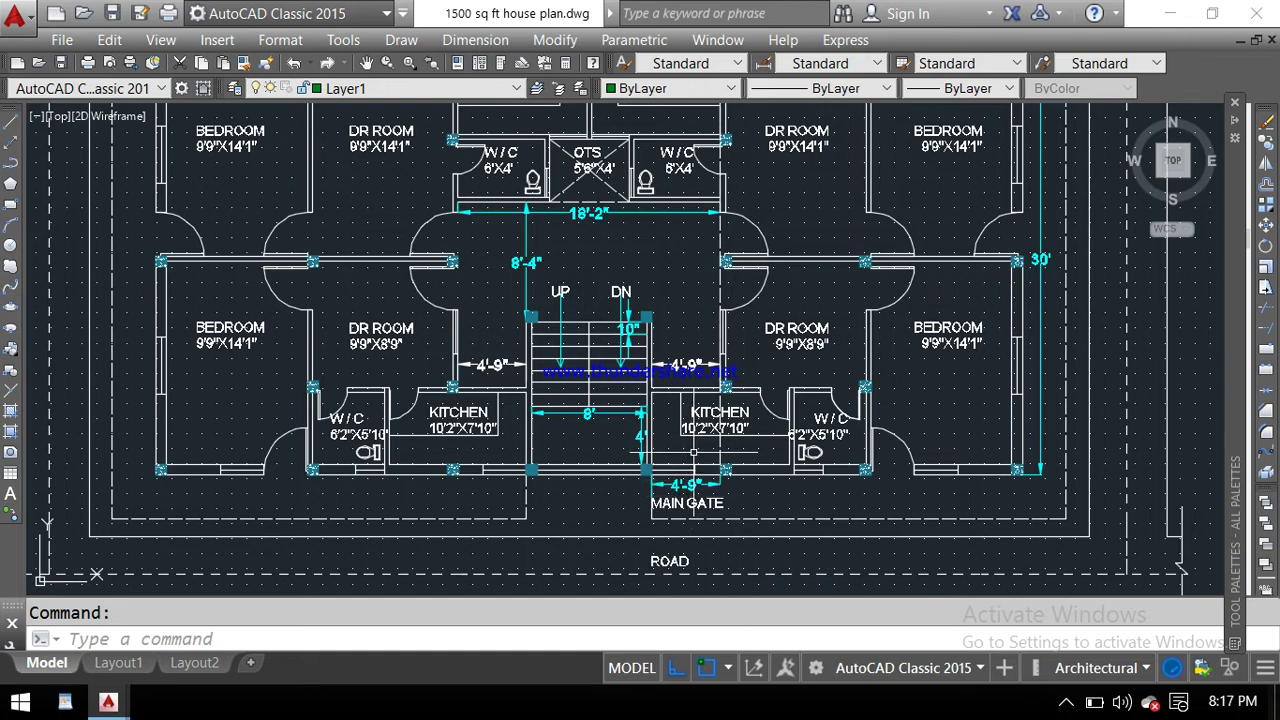
- Pan the plan down so the top kitchens above the stair lobby come into view
{"action": "middle_click_drag", "start_coordinate": [695, 348], "coordinate": [690, 404]}
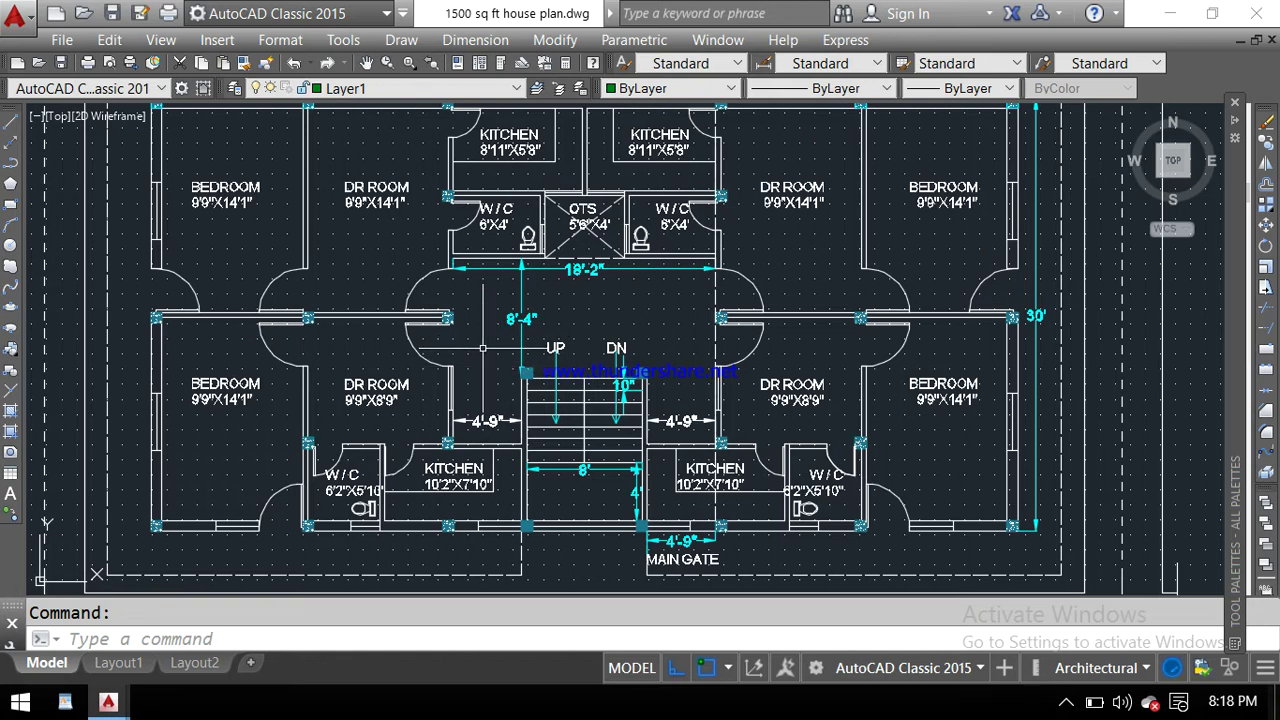
- Zoom in on the staircase's 10" treads, 8' width and 4' landing, with DR ROOM and kitchens
{"action": "middle_click_drag", "start_coordinate": [483, 348], "coordinate": [507, 317]}
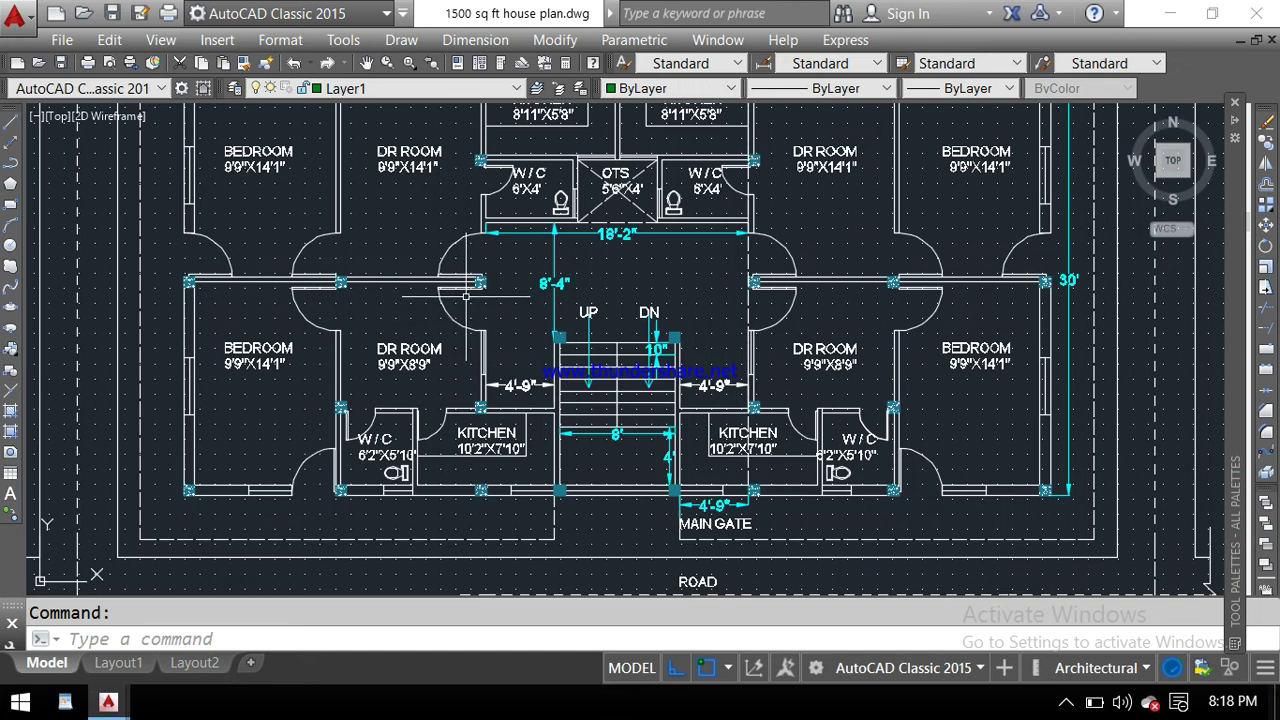
{"action": "scroll", "coordinate": [473, 300], "scroll_direction": "up", "scroll_amount": 2}
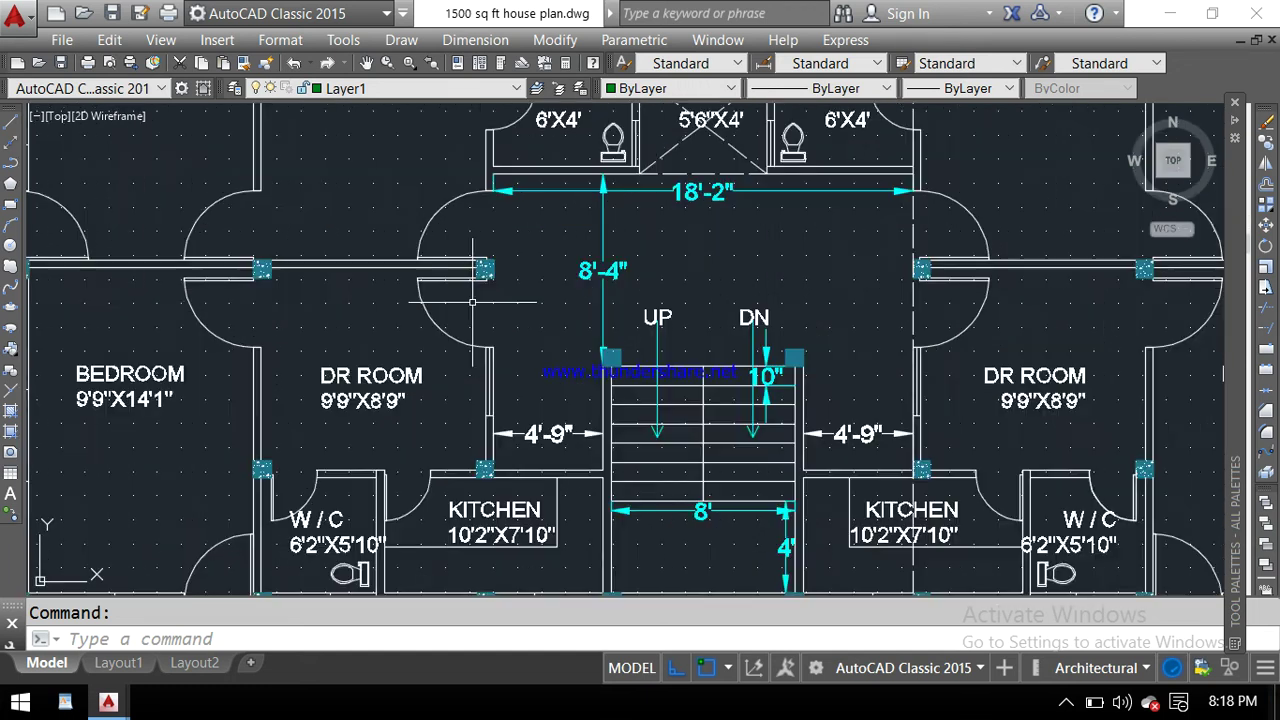
{"action": "middle_click_drag", "start_coordinate": [473, 300], "coordinate": [480, 248]}
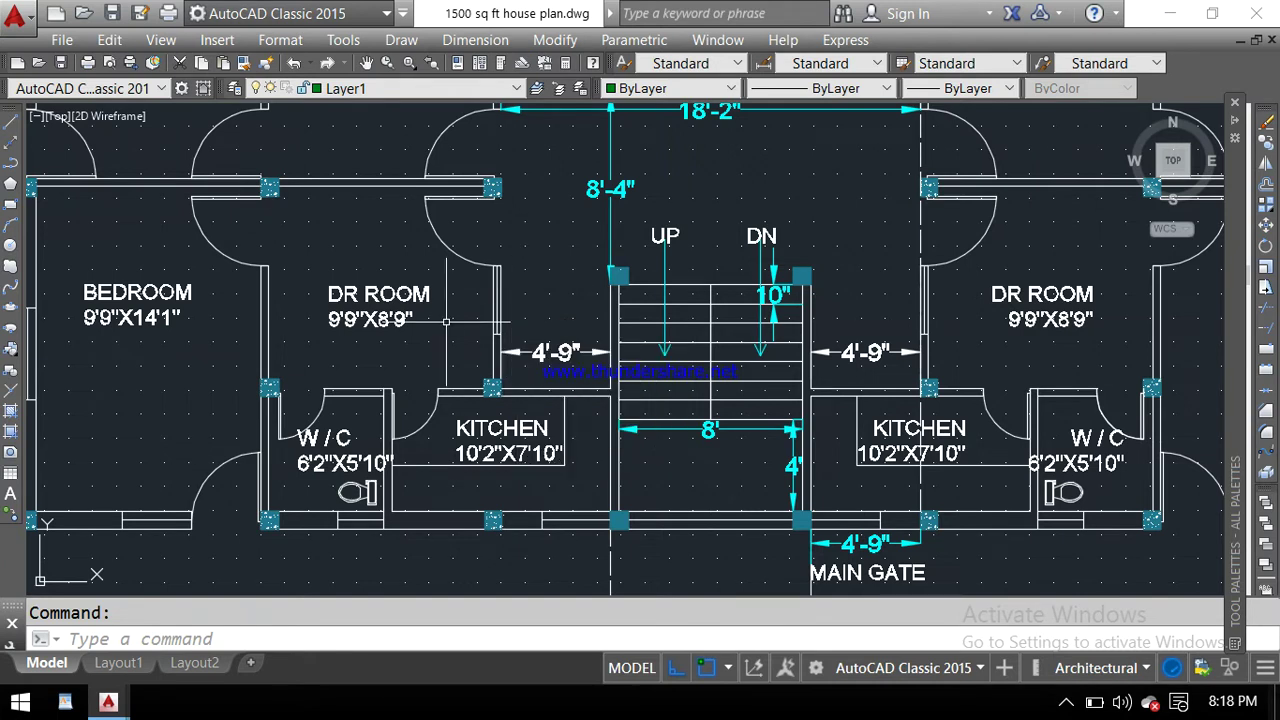
{"action": "scroll", "coordinate": [355, 318], "scroll_direction": "up", "scroll_amount": 2}
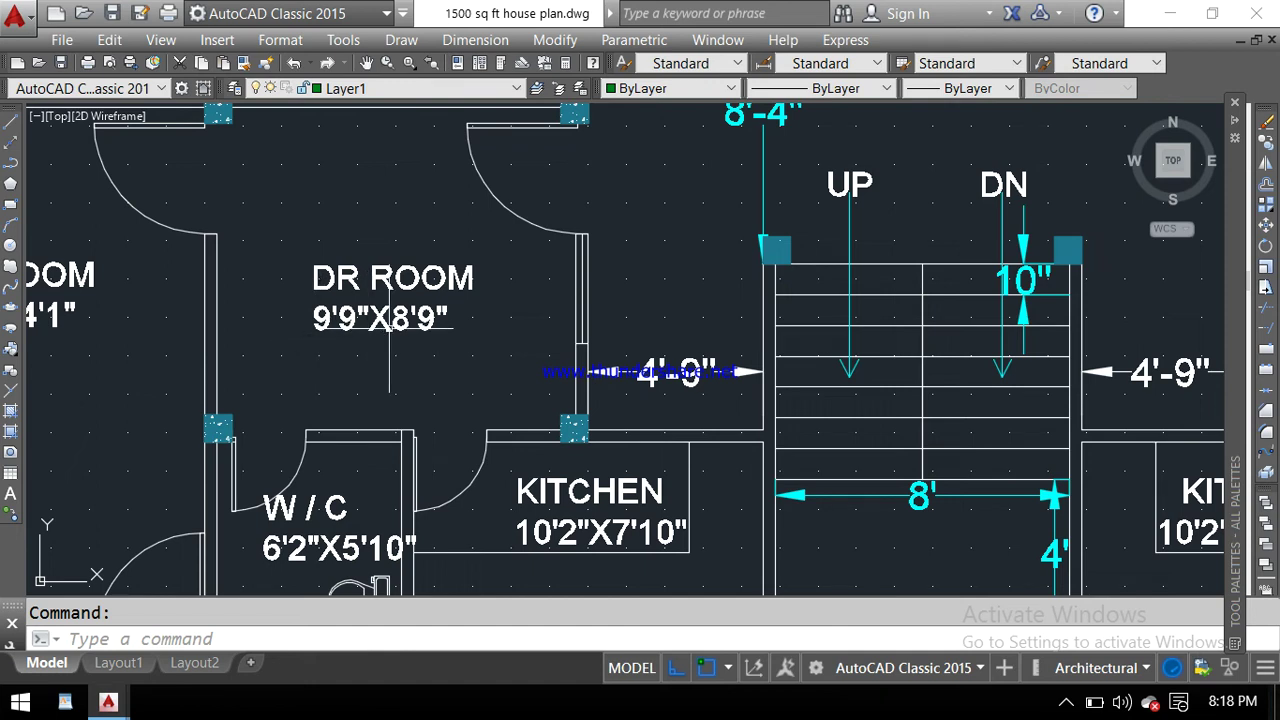
{"action": "scroll", "coordinate": [390, 330], "scroll_direction": "down", "scroll_amount": 2}
{"action": "middle_click_drag", "start_coordinate": [386, 372], "coordinate": [433, 339]}
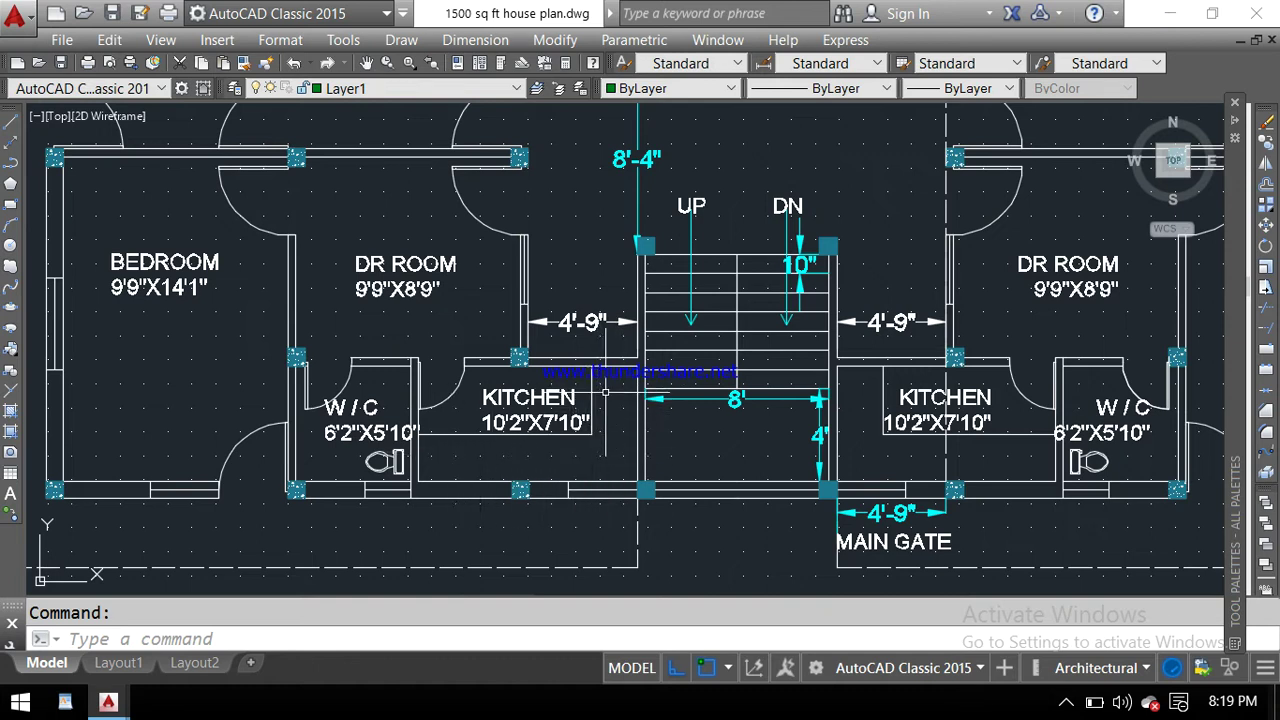
- Zoom in on the 6'2"X5'10" W/C and the adjacent kitchen
{"action": "scroll", "coordinate": [605, 393], "scroll_direction": "up", "scroll_amount": 2}
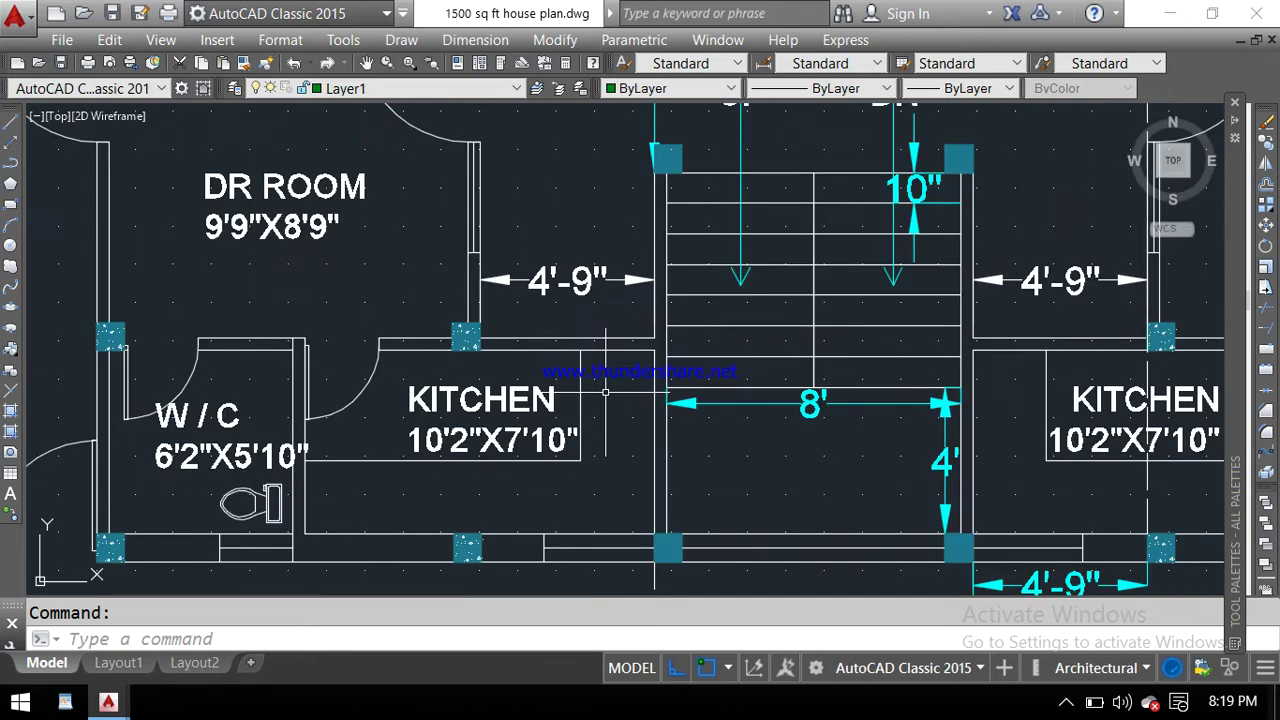
{"action": "scroll", "coordinate": [605, 393], "scroll_direction": "down", "scroll_amount": 4}
{"action": "middle_click_drag", "start_coordinate": [610, 410], "coordinate": [621, 357]}
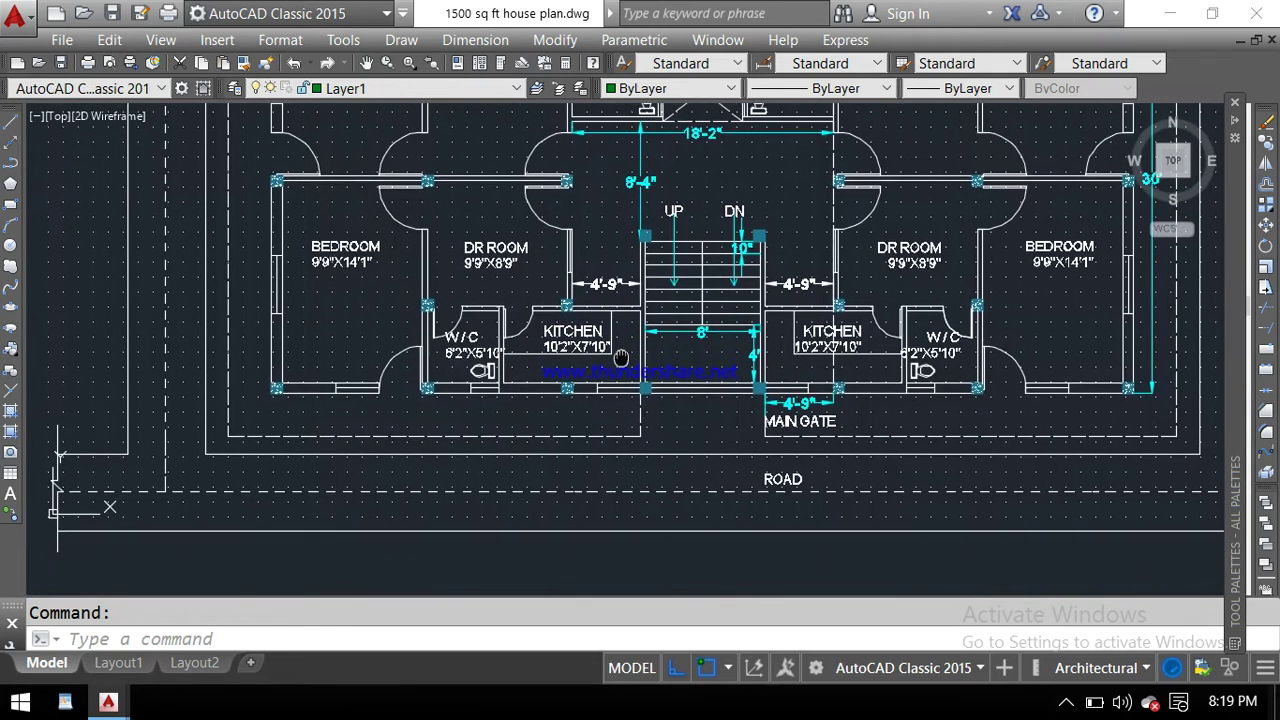
{"action": "scroll", "coordinate": [620, 399], "scroll_direction": "up", "scroll_amount": 2}
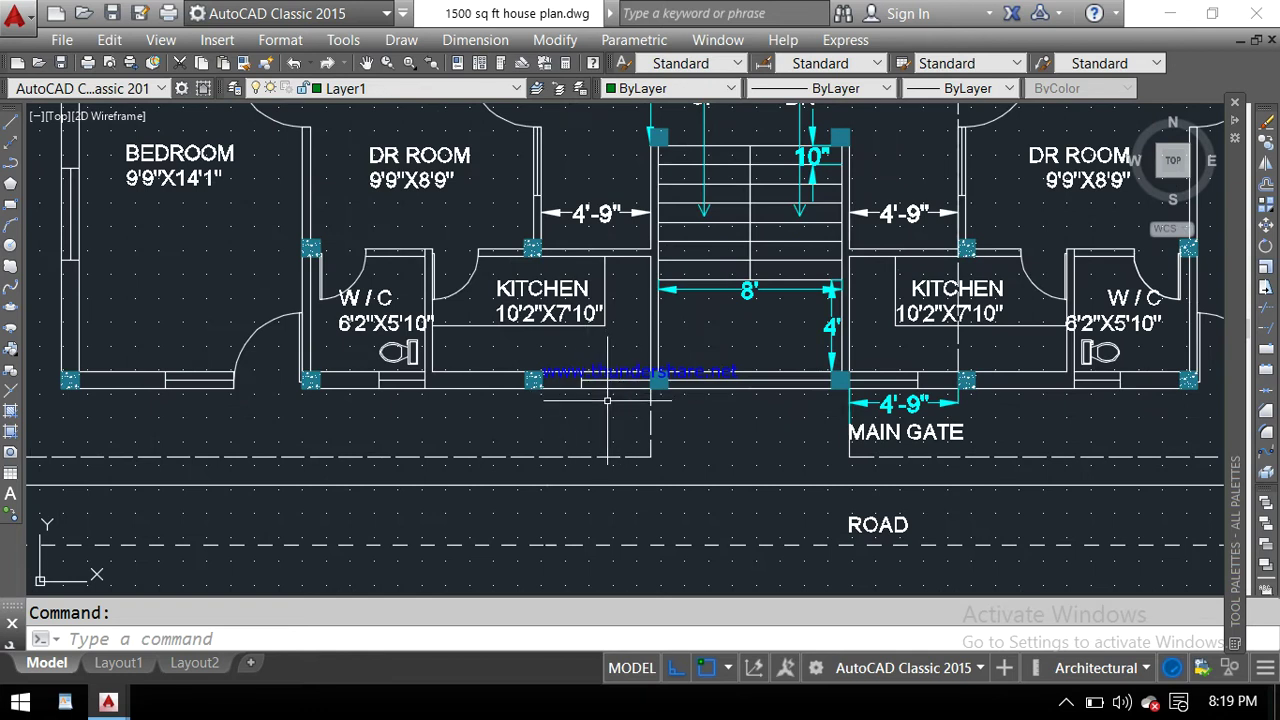
{"action": "scroll", "coordinate": [607, 399], "scroll_direction": "down", "scroll_amount": 2}
{"action": "middle_click_drag", "start_coordinate": [518, 360], "coordinate": [528, 358]}
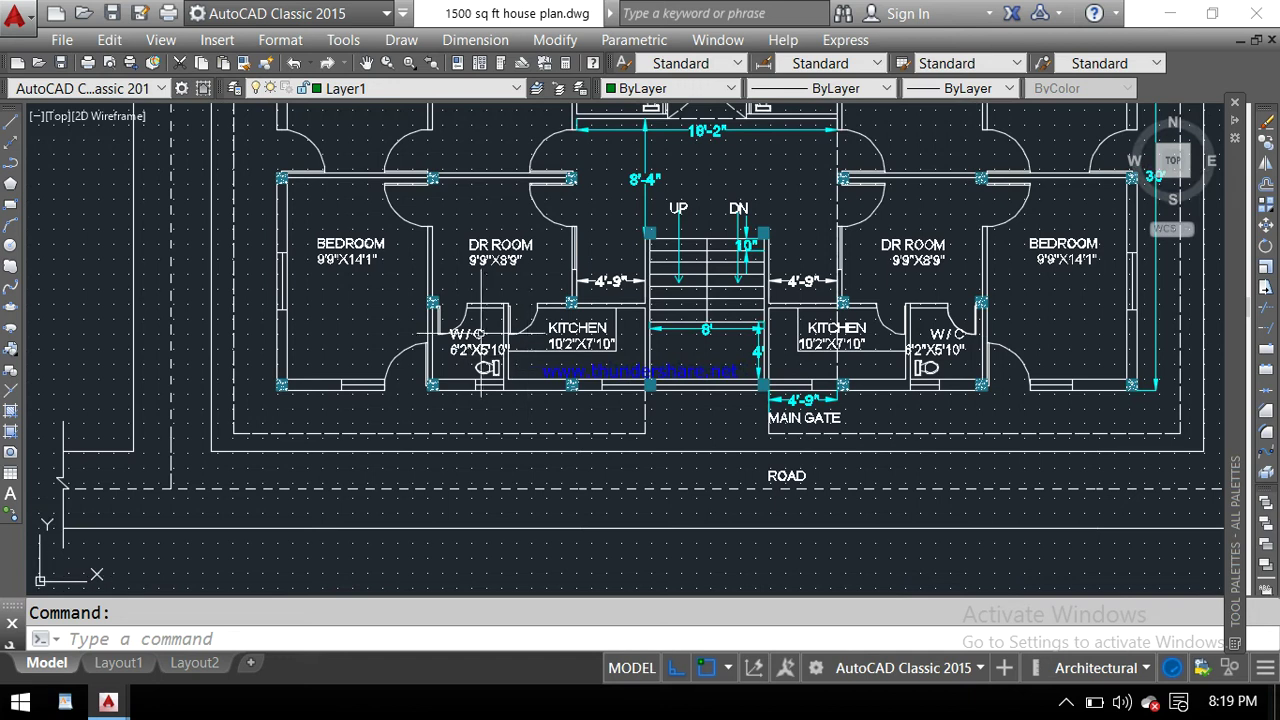
{"action": "scroll", "coordinate": [471, 333], "scroll_direction": "up", "scroll_amount": 2}
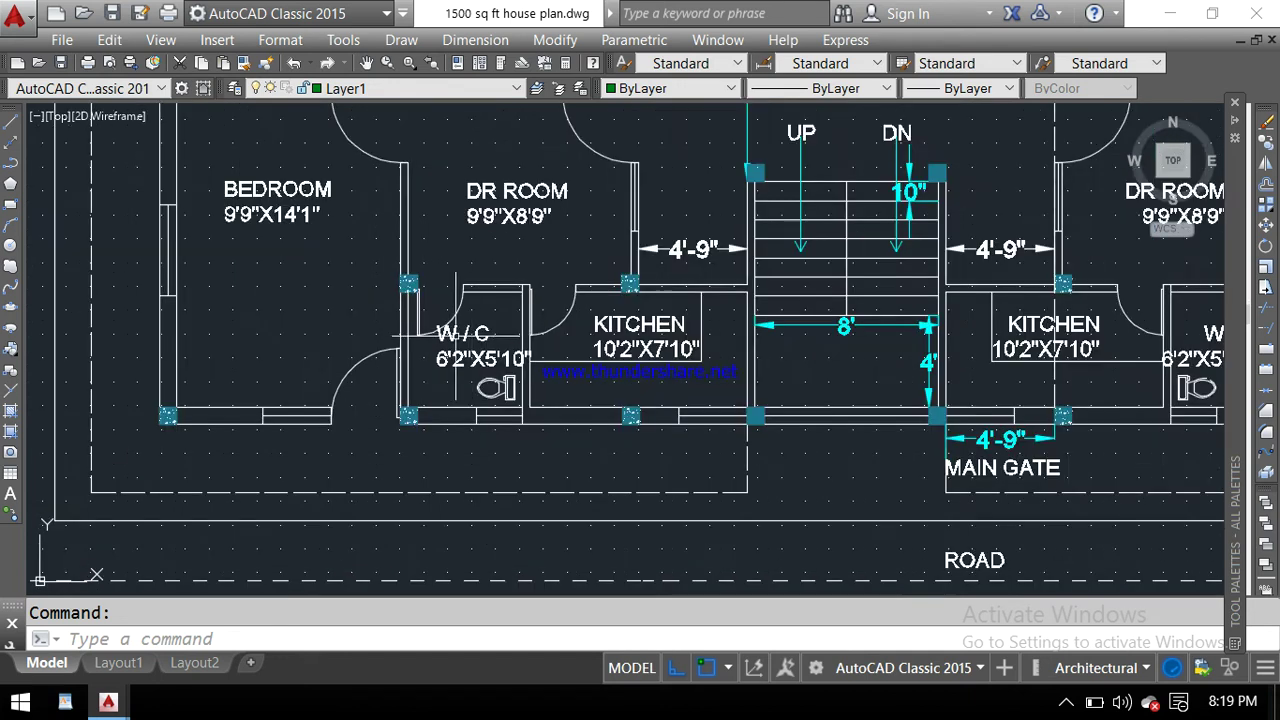
- Show the 8'-4" lobby dimension, then return to the 9'9"X14'1" bedroom, stairs and main gate
{"action": "middle_click_drag", "start_coordinate": [446, 302], "coordinate": [441, 330]}
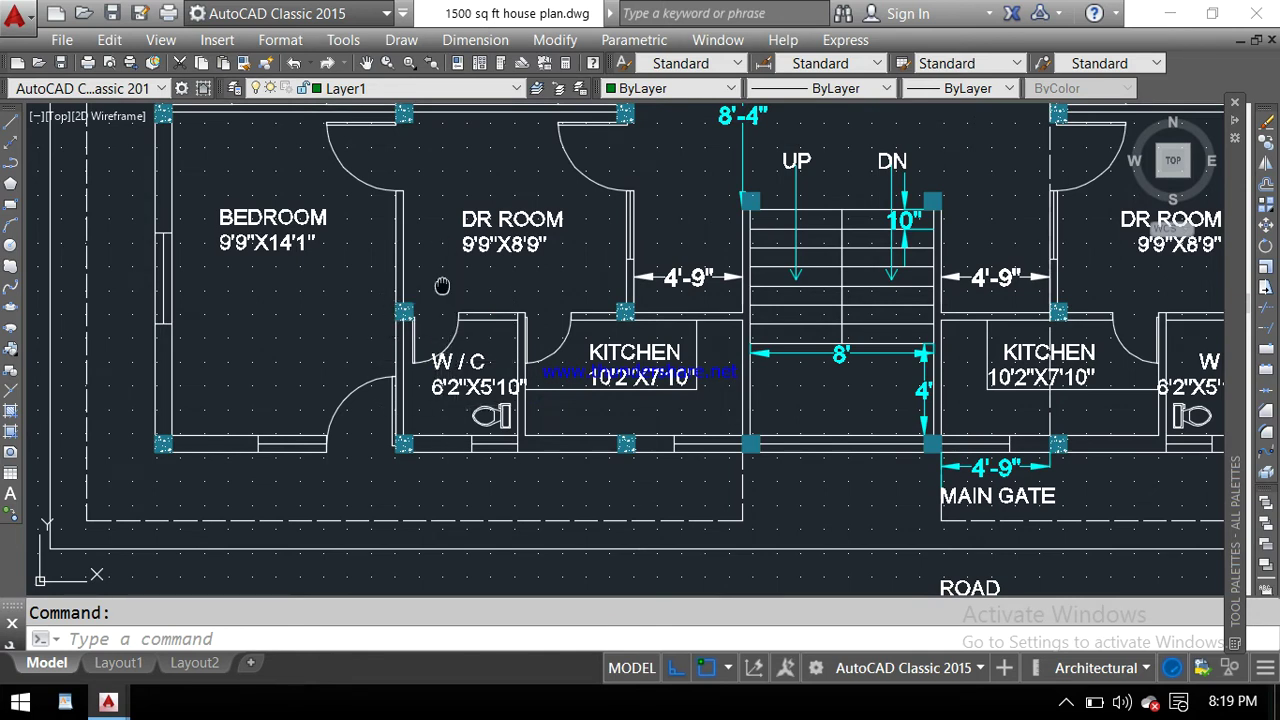
{"action": "middle_click_drag", "start_coordinate": [442, 286], "coordinate": [440, 318]}
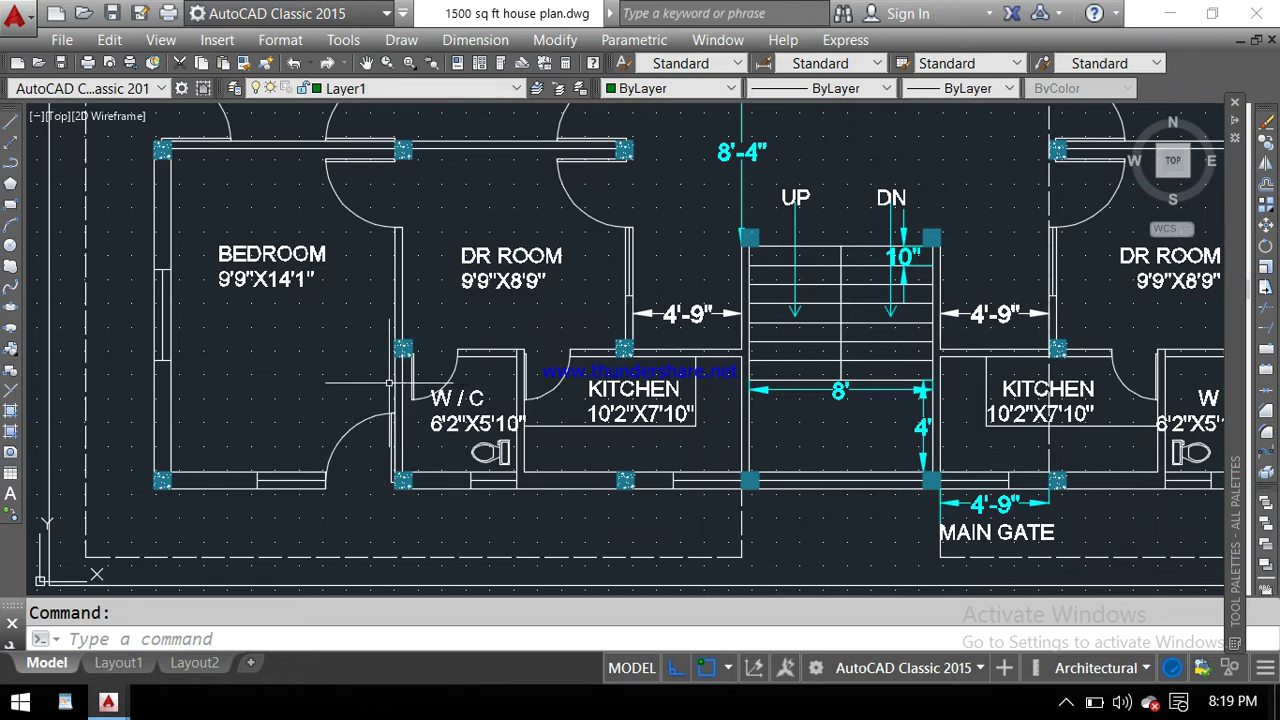
{"action": "scroll", "coordinate": [486, 490], "scroll_direction": "up", "scroll_amount": 2}
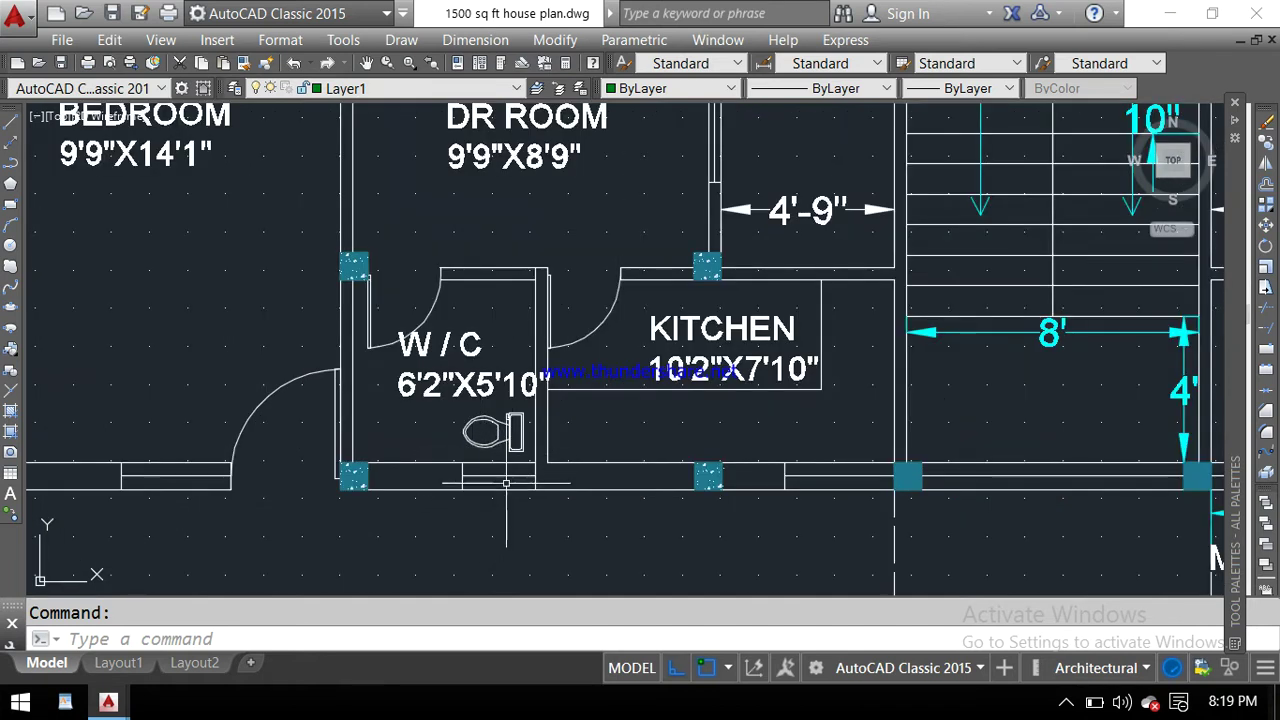
{"action": "scroll", "coordinate": [507, 452], "scroll_direction": "down", "scroll_amount": 3}
{"action": "mouse_move", "coordinate": [491, 358]}
{"action": "middle_mouse_down"}
{"action": "mouse_move", "coordinate": [506, 443]}
{"action": "mouse_move", "coordinate": [522, 399]}
{"action": "middle_mouse_up"}
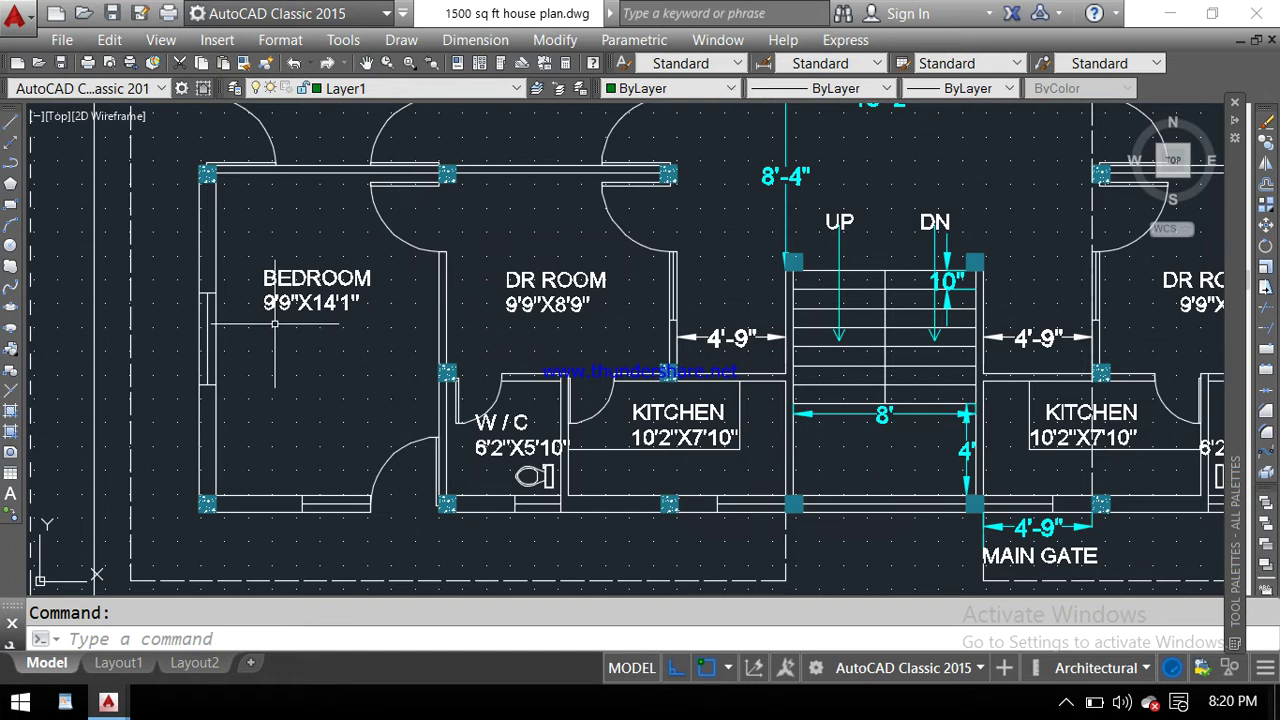
- Zoom out so both mirrored front flats, the stair lobby, main gate and ROAD show
{"action": "scroll", "coordinate": [275, 323], "scroll_direction": "up", "scroll_amount": 2}
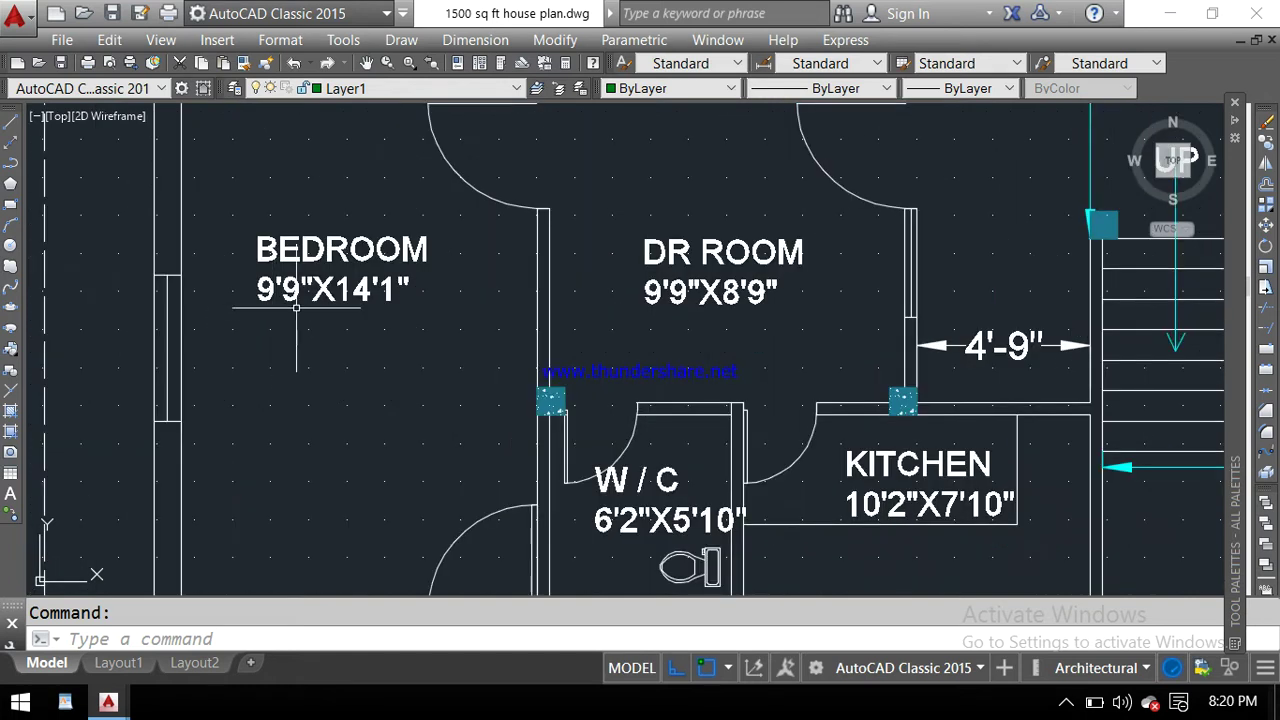
{"action": "scroll", "coordinate": [298, 340], "scroll_direction": "down", "scroll_amount": 2}
{"action": "middle_click_drag", "start_coordinate": [329, 315], "coordinate": [330, 283]}
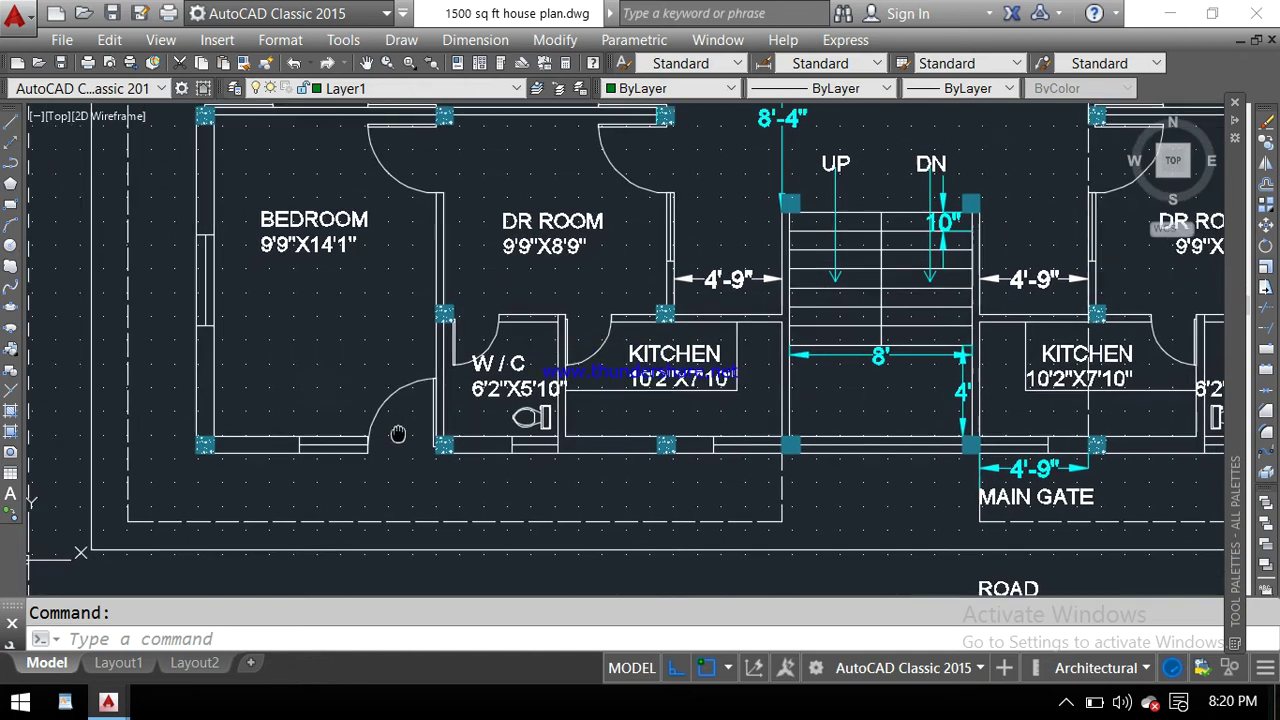
{"action": "middle_click_drag", "start_coordinate": [417, 458], "coordinate": [385, 410]}
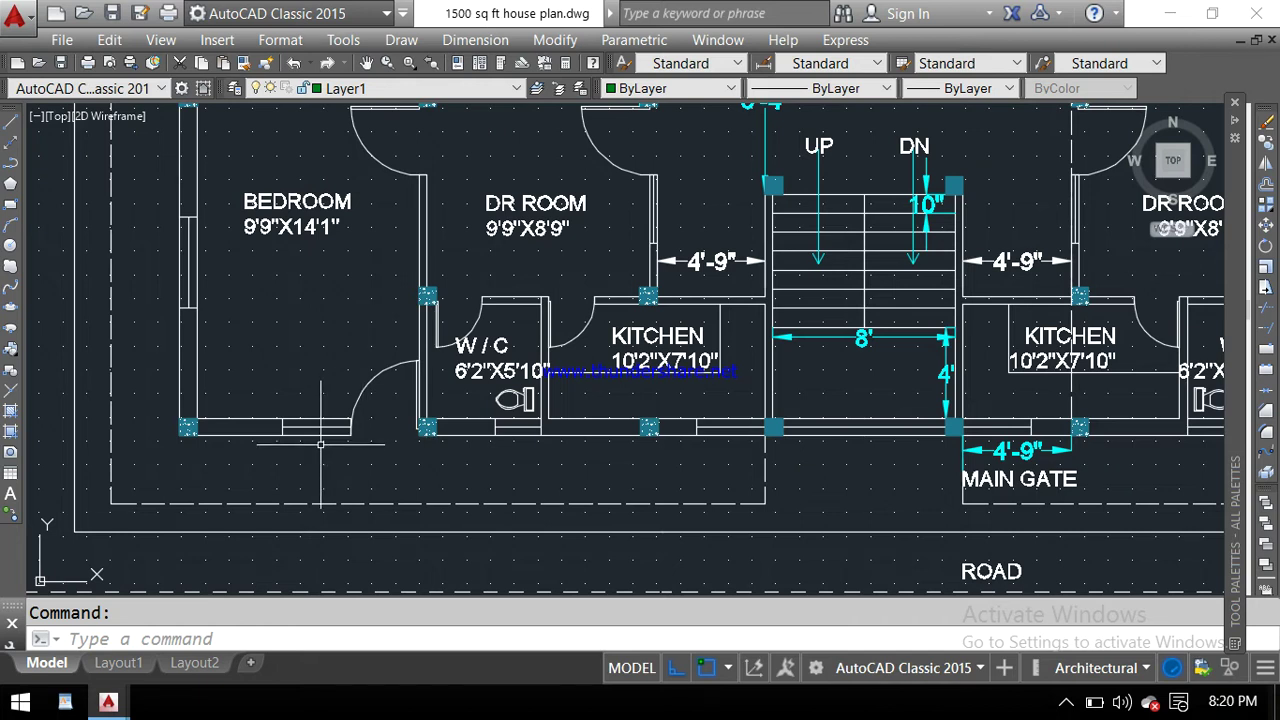
{"action": "scroll", "coordinate": [321, 444], "scroll_direction": "down", "scroll_amount": 2}
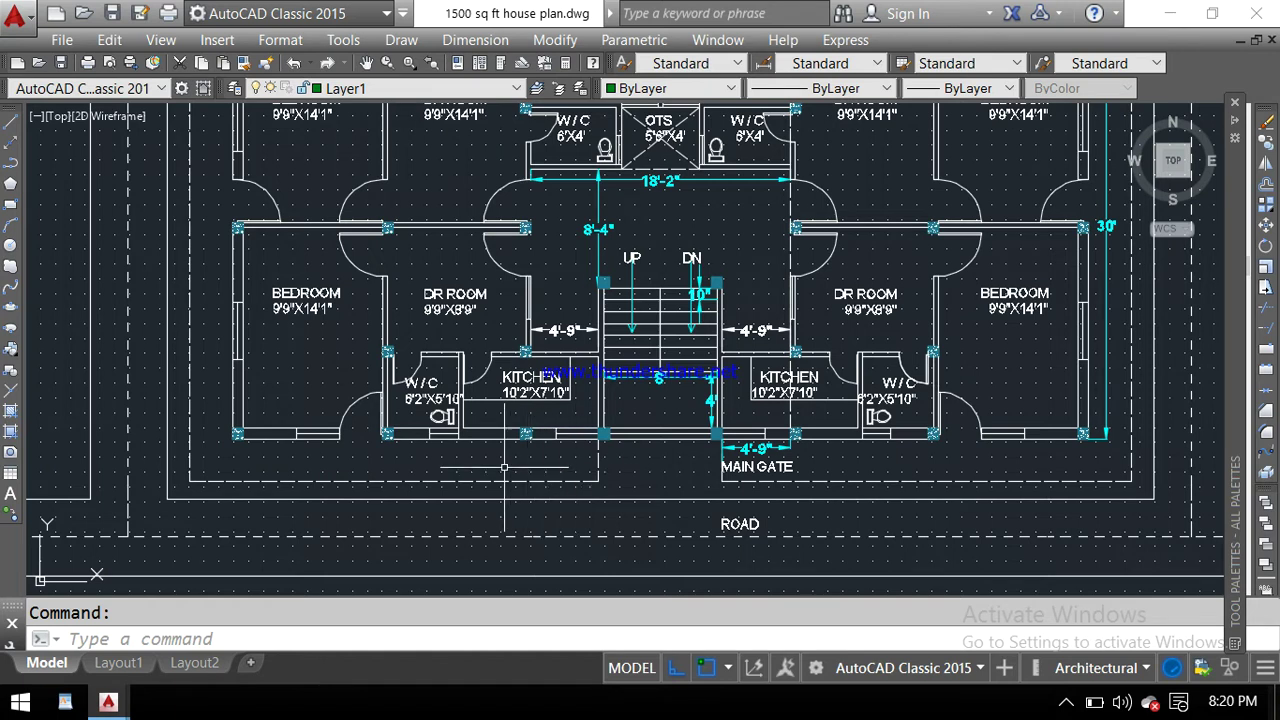
- Show the top row of rooms under the 60' dimension, with kitchens, W/C and OTS
{"action": "middle_click_drag", "start_coordinate": [437, 353], "coordinate": [456, 430]}
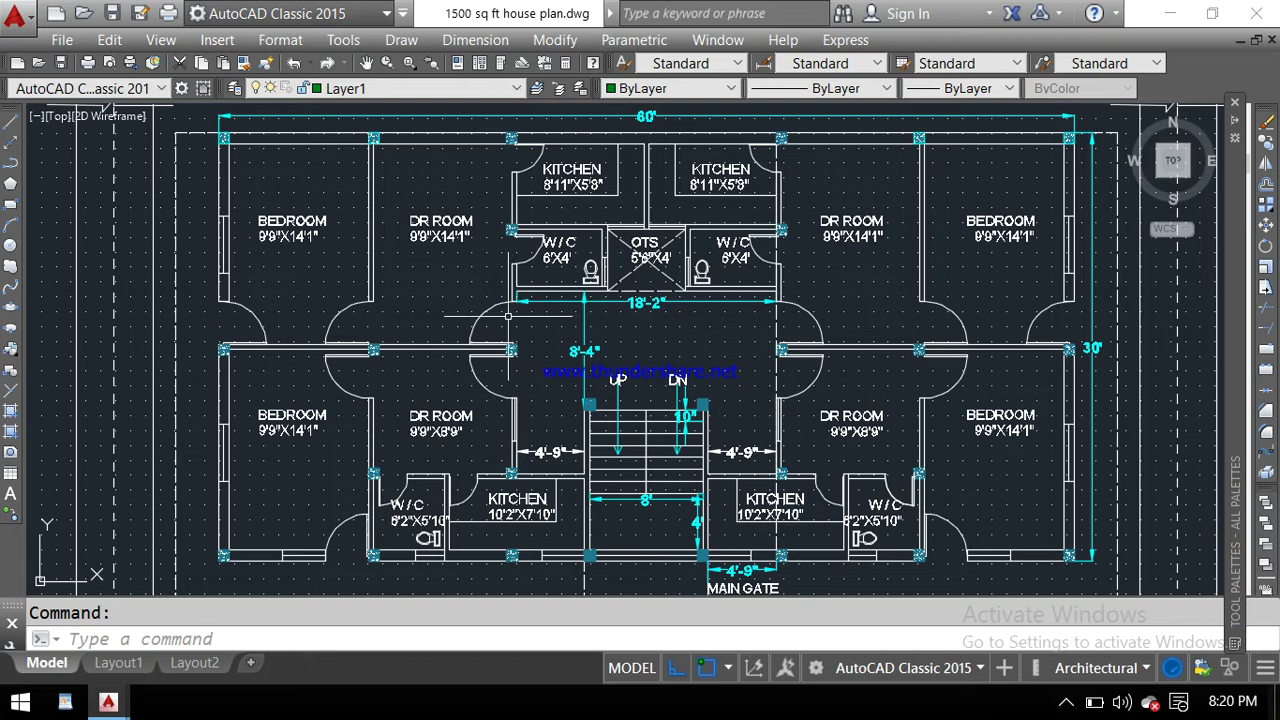
{"action": "middle_click_drag", "start_coordinate": [480, 318], "coordinate": [448, 364]}
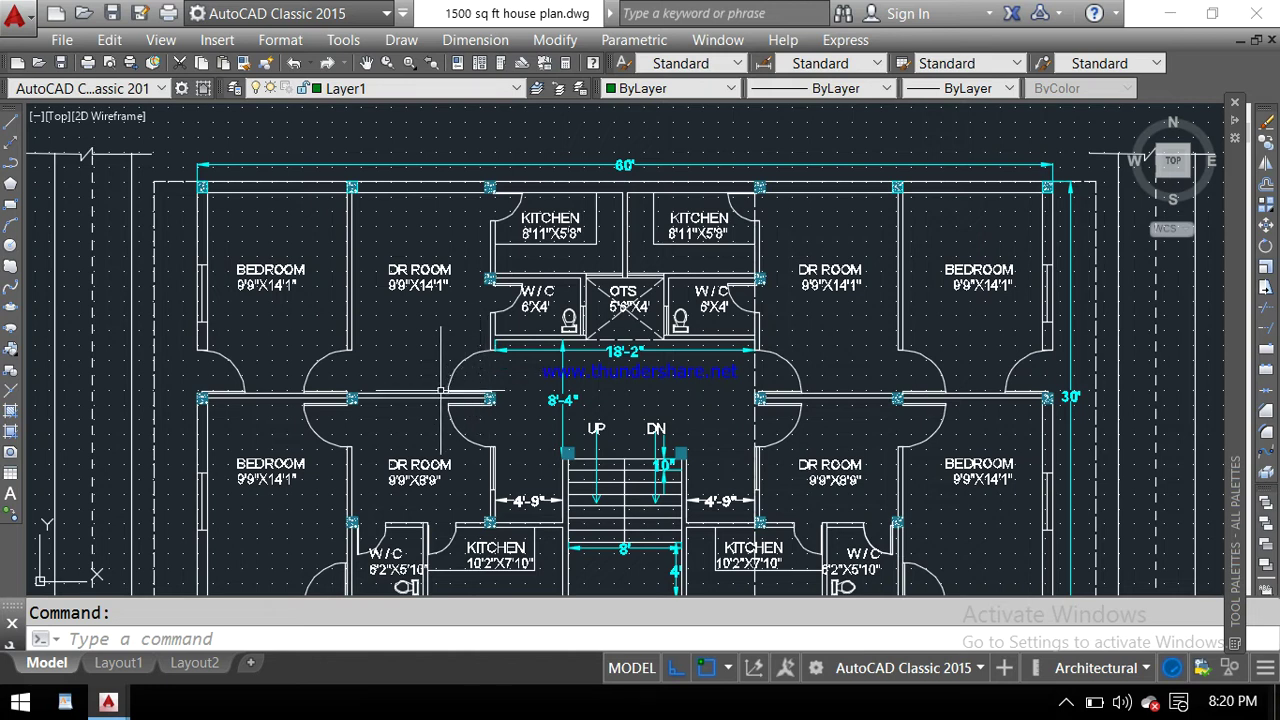
{"action": "scroll", "coordinate": [399, 274], "scroll_direction": "up", "scroll_amount": 4}
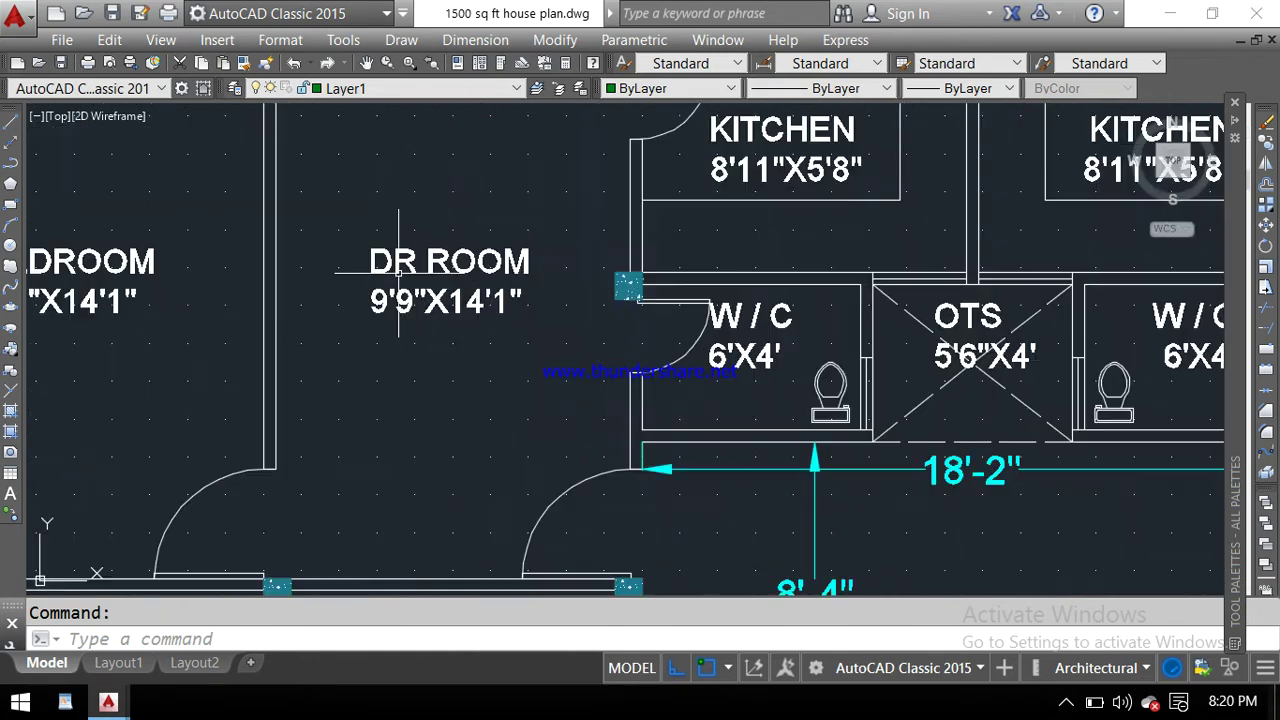
{"action": "scroll", "coordinate": [399, 272], "scroll_direction": "down", "scroll_amount": 2}
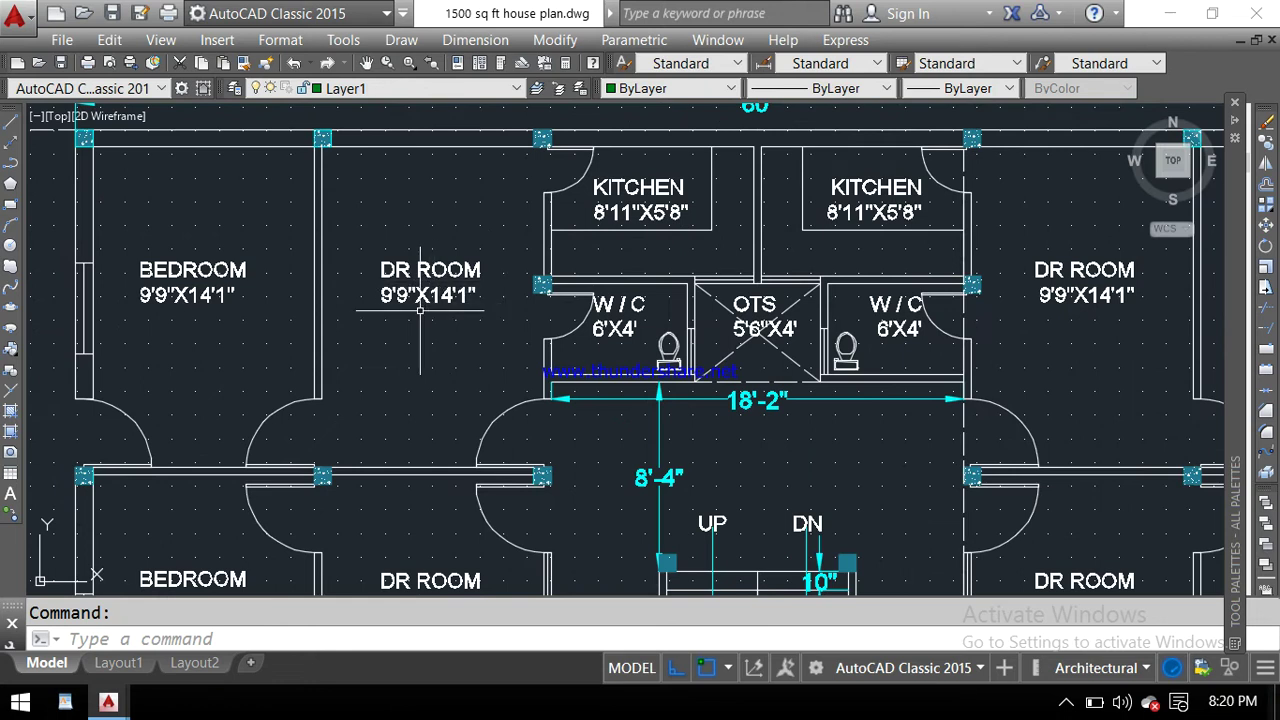
{"action": "scroll", "coordinate": [398, 300], "scroll_direction": "up", "scroll_amount": 2}
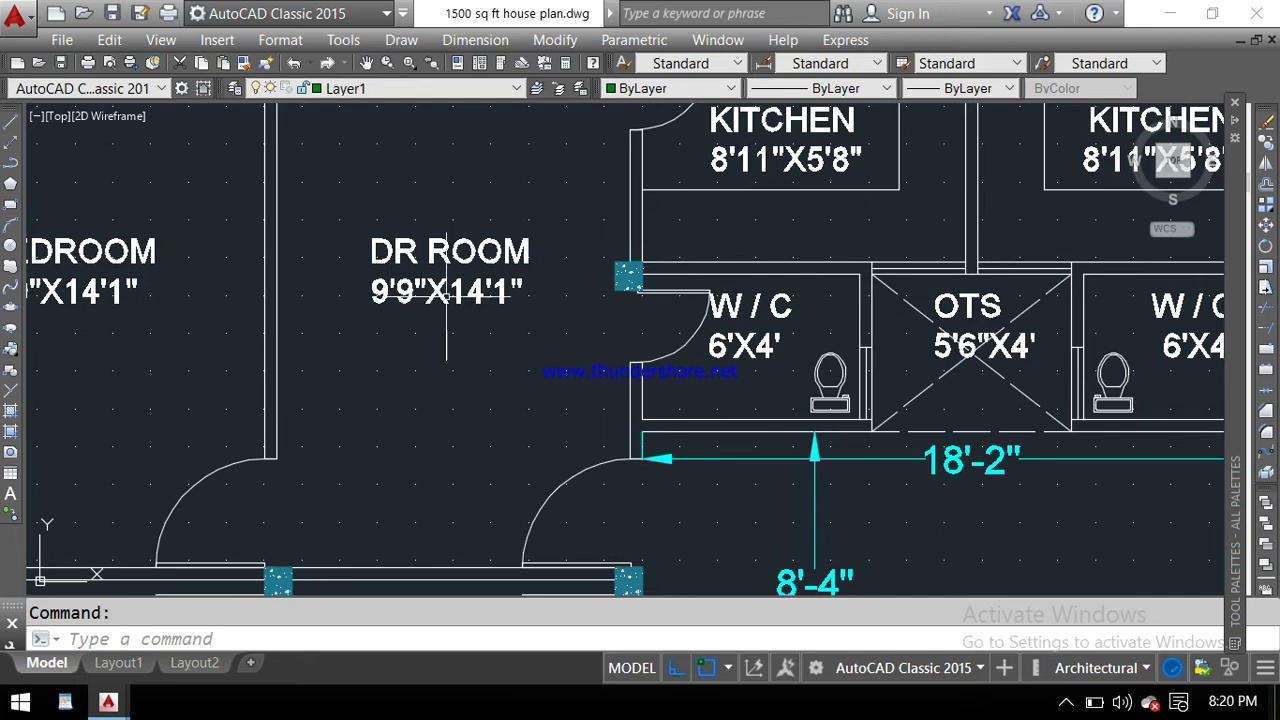
{"action": "middle_click_drag", "start_coordinate": [563, 334], "coordinate": [509, 396]}
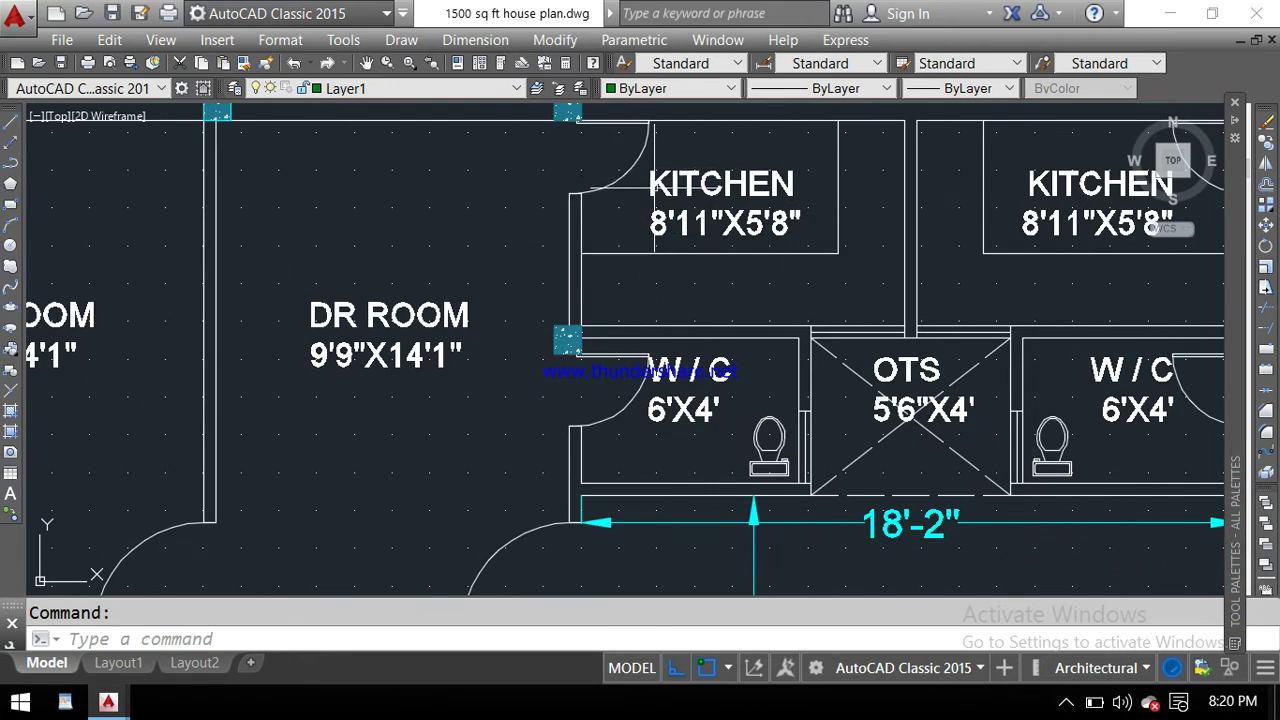
- Zoom in on the rear 8'11"X5'8" kitchen and the 6'X4' W/Cs around the 5'6"X4' OTS
{"action": "scroll", "coordinate": [715, 207], "scroll_direction": "up", "scroll_amount": 3}
{"action": "middle_click_drag", "start_coordinate": [676, 240], "coordinate": [625, 338]}
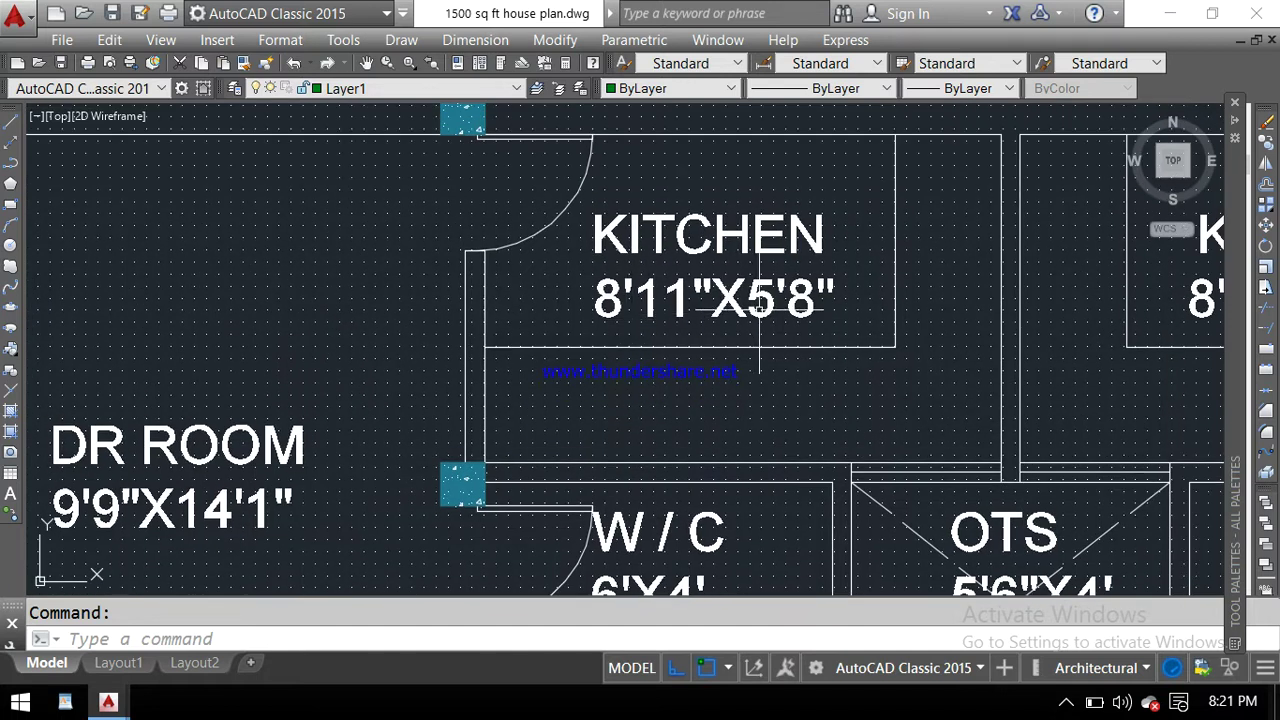
{"action": "scroll", "coordinate": [760, 310], "scroll_direction": "down", "scroll_amount": 2}
{"action": "scroll", "coordinate": [771, 337], "scroll_direction": "down", "scroll_amount": 1}
{"action": "middle_click_drag", "start_coordinate": [771, 337], "coordinate": [766, 284]}
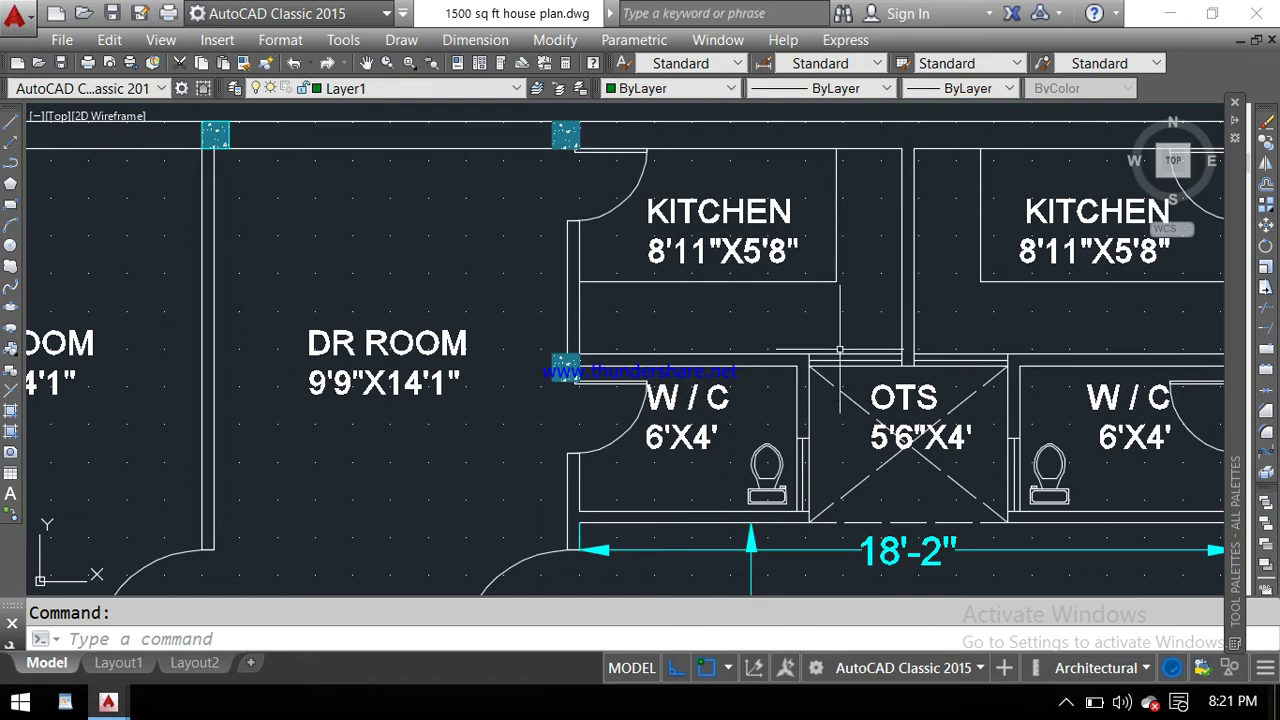
{"action": "scroll", "coordinate": [886, 352], "scroll_direction": "up", "scroll_amount": 2}
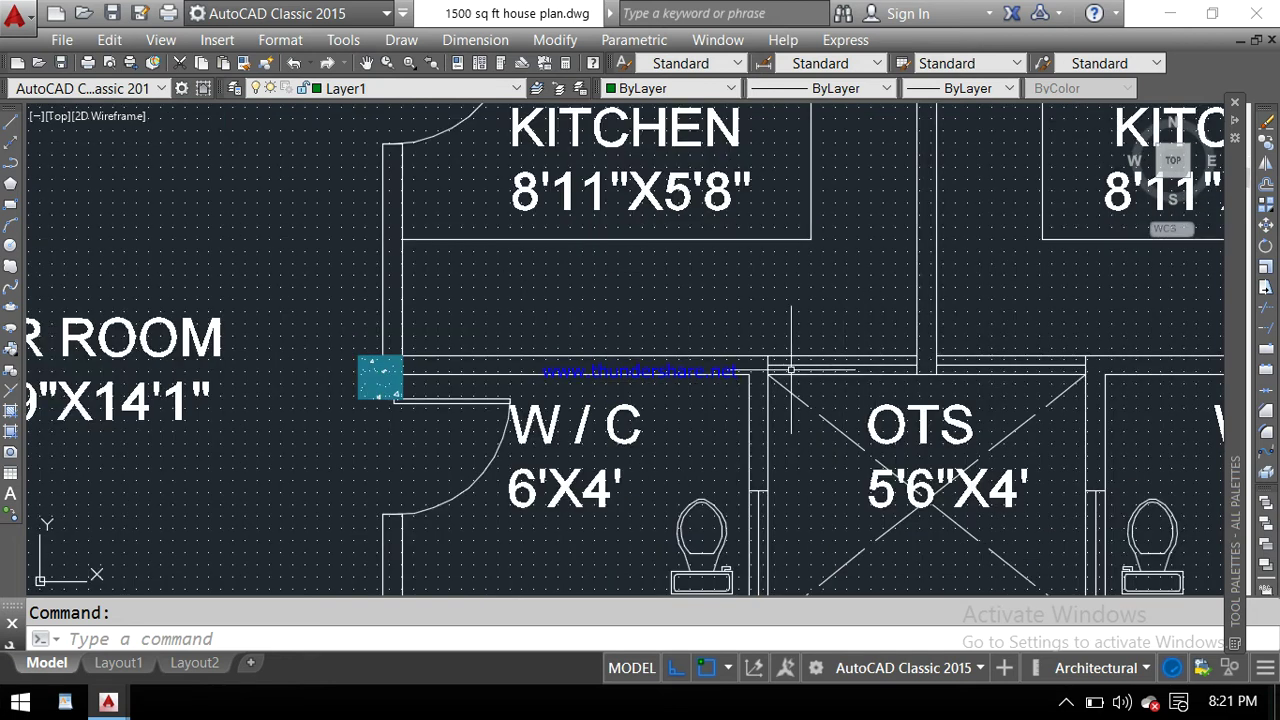
{"action": "scroll", "coordinate": [876, 390], "scroll_direction": "down", "scroll_amount": 2}
- Show DR ROOM with the 18'-2" and 8'-4" lobby dimensions
{"action": "middle_click_drag", "start_coordinate": [876, 390], "coordinate": [895, 271]}
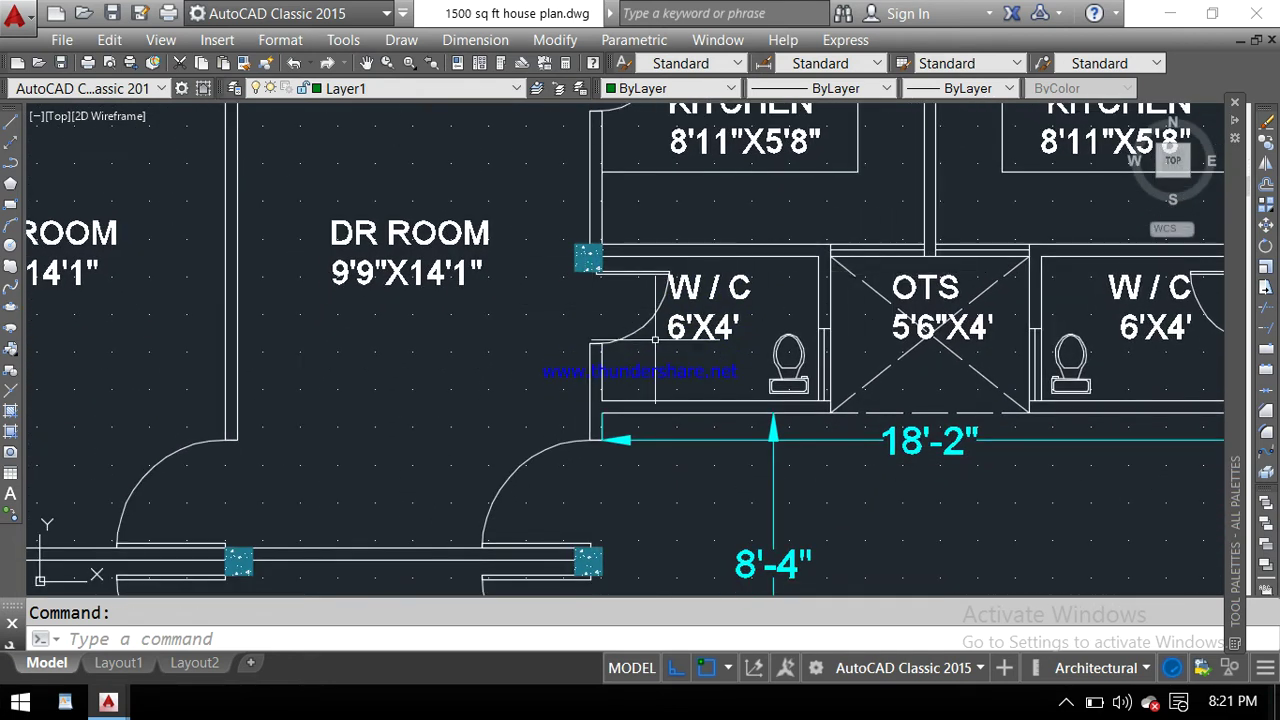
{"action": "middle_click_drag", "start_coordinate": [708, 323], "coordinate": [700, 357]}
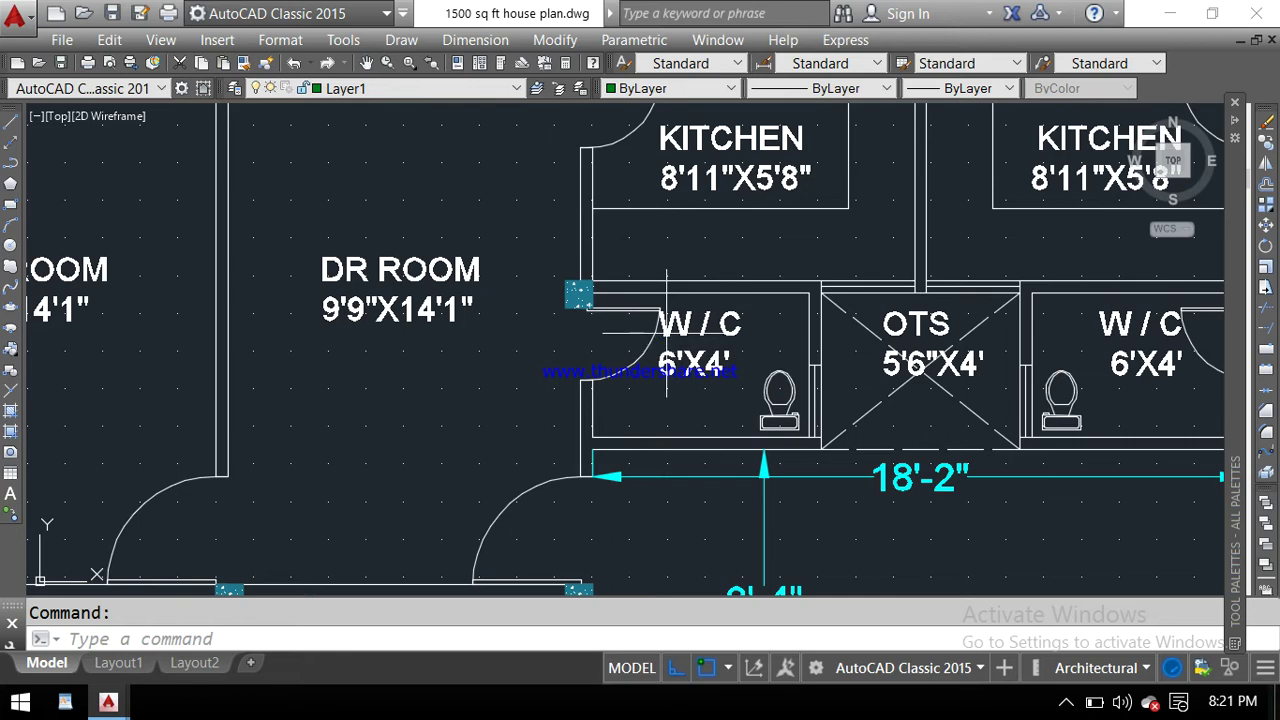
{"action": "scroll", "coordinate": [657, 365], "scroll_direction": "up", "scroll_amount": 2}
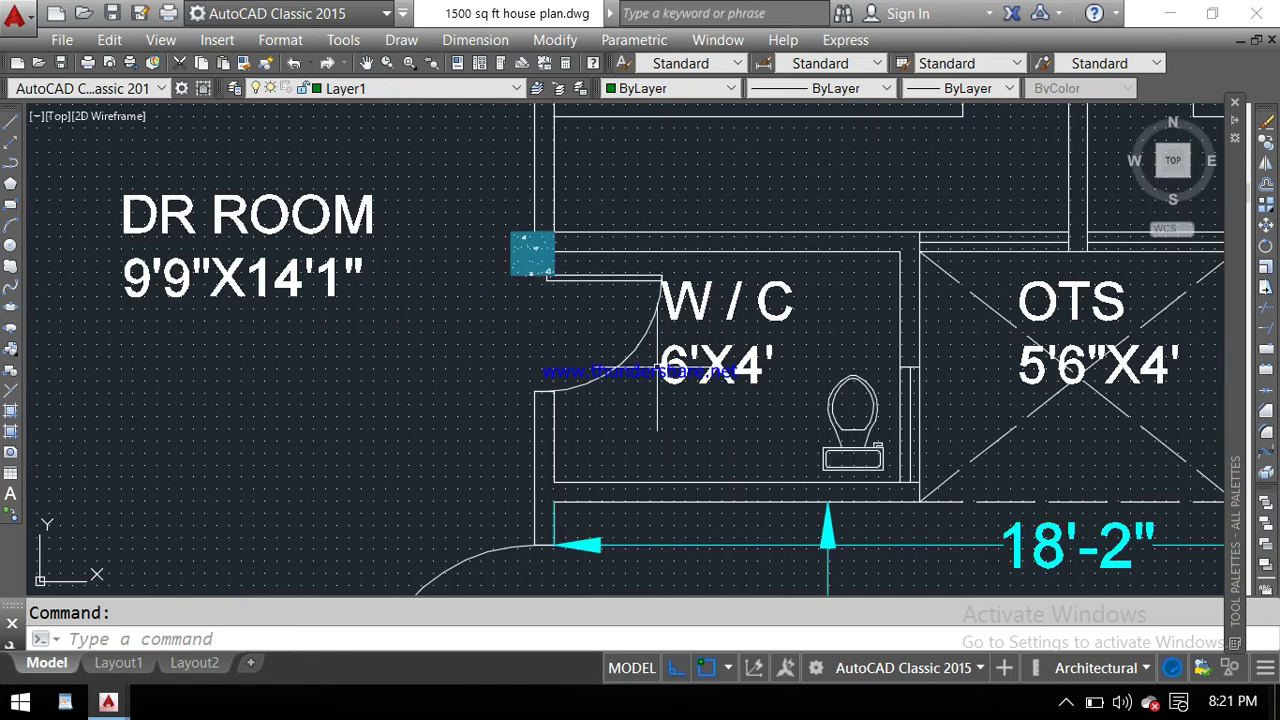
{"action": "scroll", "coordinate": [657, 370], "scroll_direction": "down", "scroll_amount": 4}
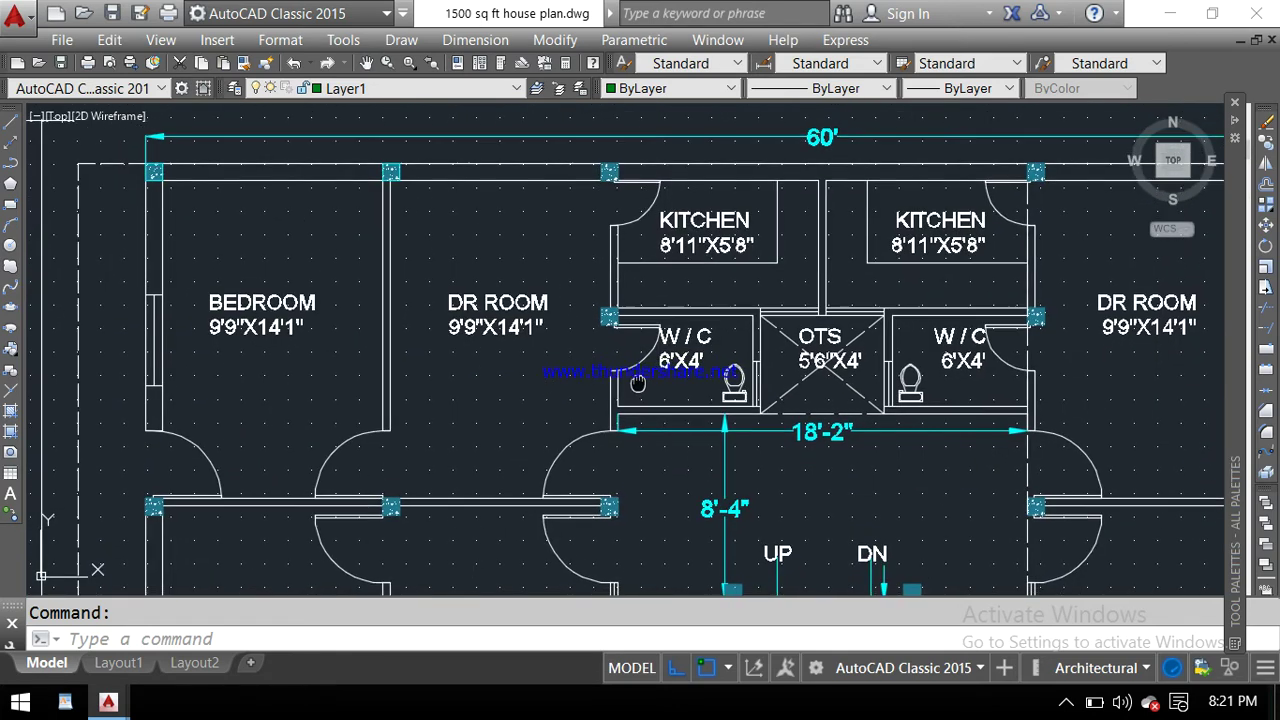
- Pan across the rear and front bedrooms and DR rooms, then zoom out to the full plan and road
{"action": "scroll", "coordinate": [675, 350], "scroll_direction": "up", "scroll_amount": 2}
{"action": "middle_click_drag", "start_coordinate": [675, 350], "coordinate": [711, 318]}
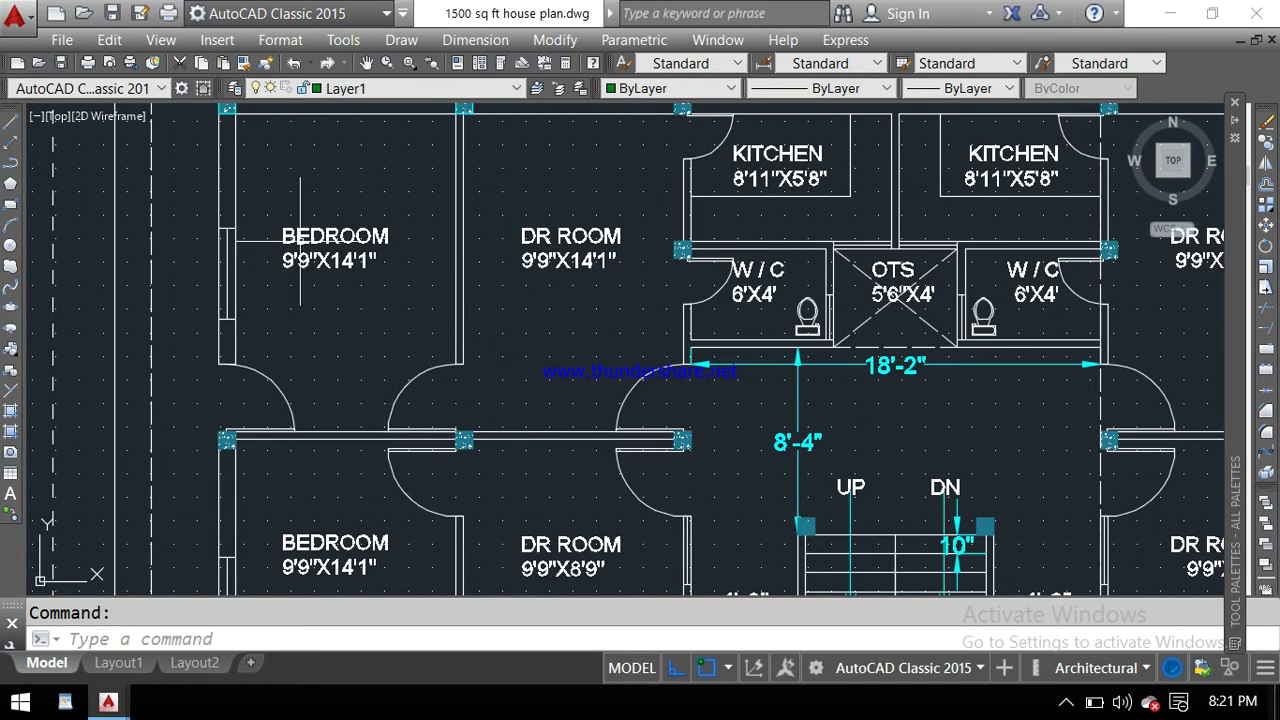
{"action": "middle_click_drag", "start_coordinate": [293, 285], "coordinate": [361, 365]}
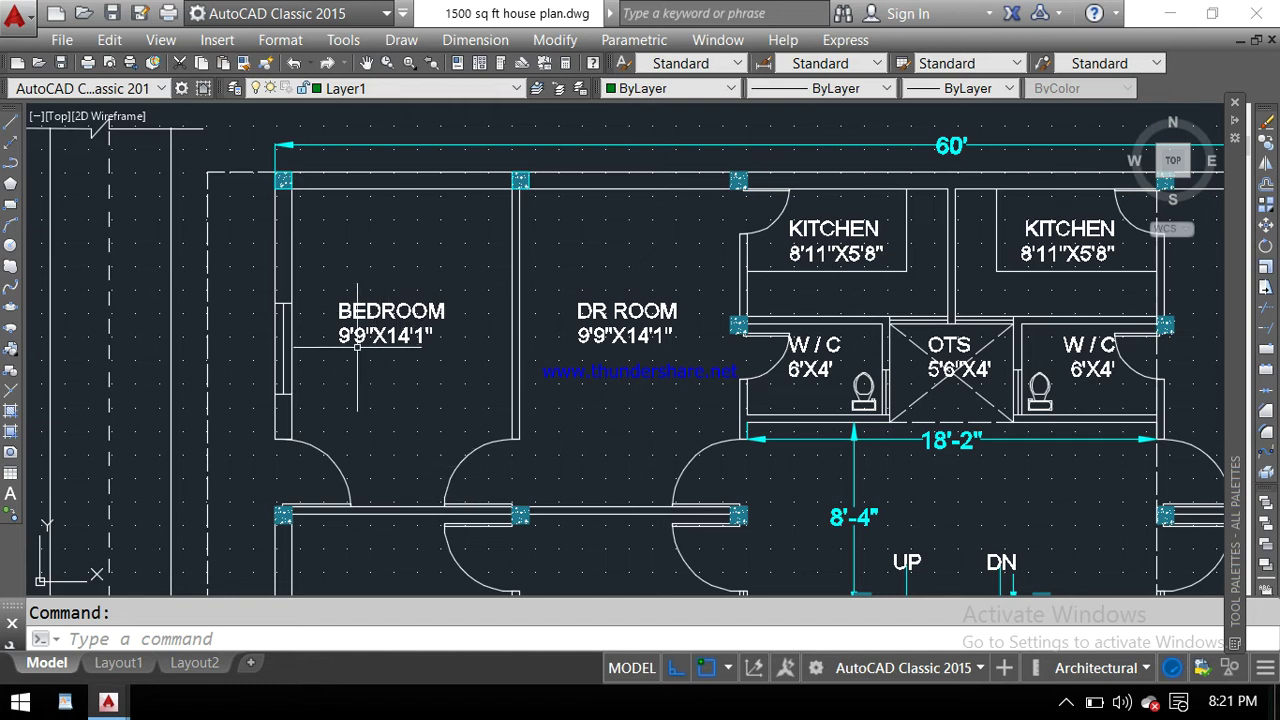
{"action": "scroll", "coordinate": [357, 347], "scroll_direction": "up", "scroll_amount": 2}
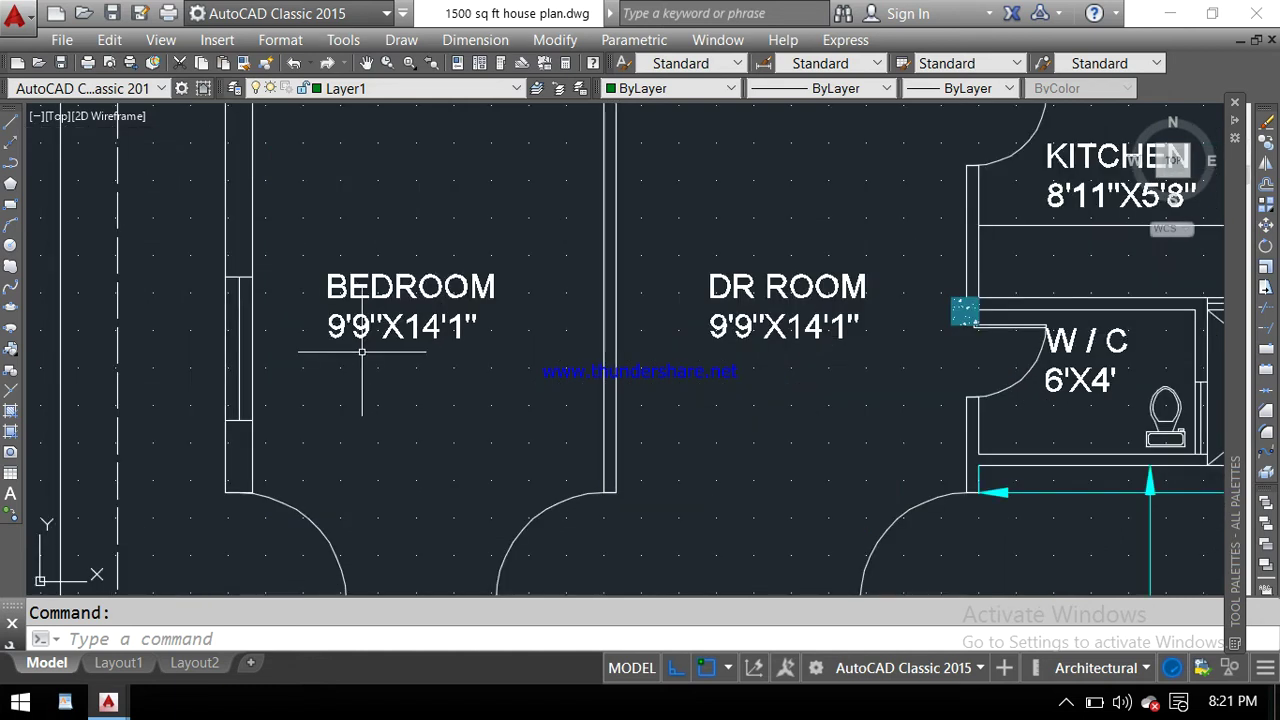
{"action": "scroll", "coordinate": [357, 347], "scroll_direction": "down", "scroll_amount": 2}
{"action": "mouse_move", "coordinate": [407, 403]}
{"action": "middle_mouse_down"}
{"action": "mouse_move", "coordinate": [407, 343]}
{"action": "mouse_move", "coordinate": [517, 313]}
{"action": "middle_mouse_up"}
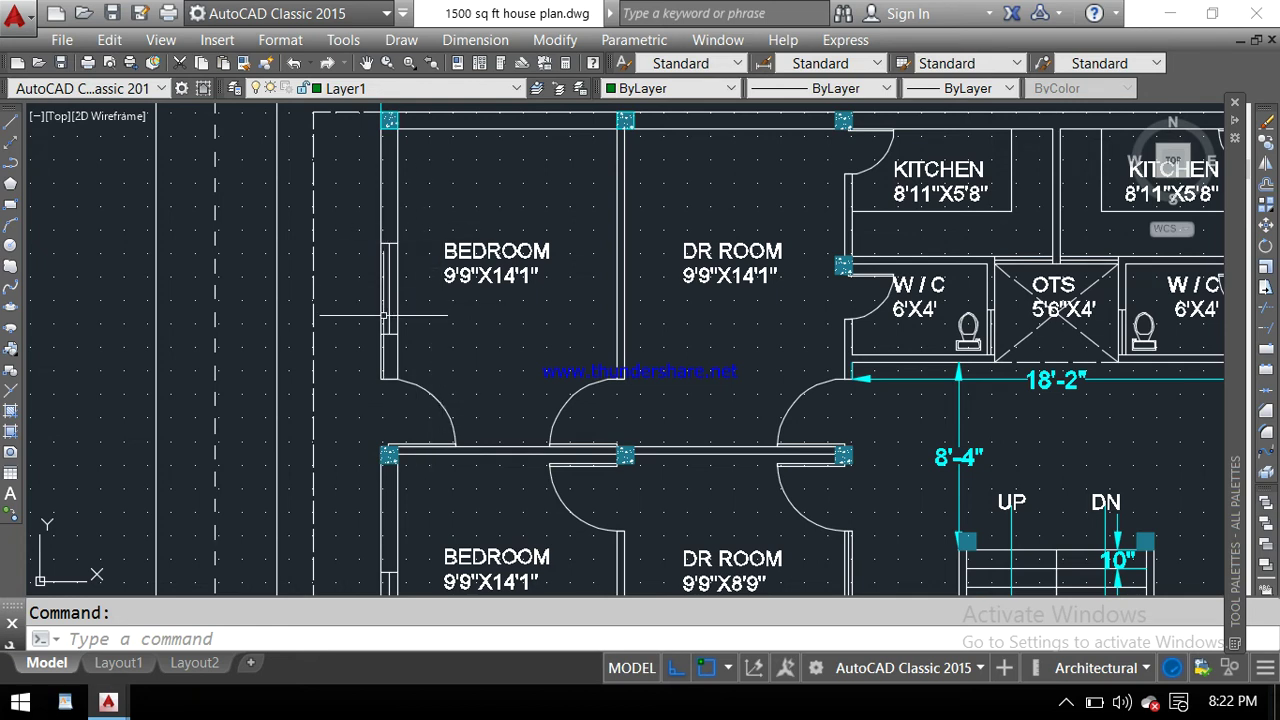
{"action": "scroll", "coordinate": [385, 318], "scroll_direction": "down", "scroll_amount": 2}
{"action": "scroll", "coordinate": [384, 234], "scroll_direction": "down", "scroll_amount": 2}
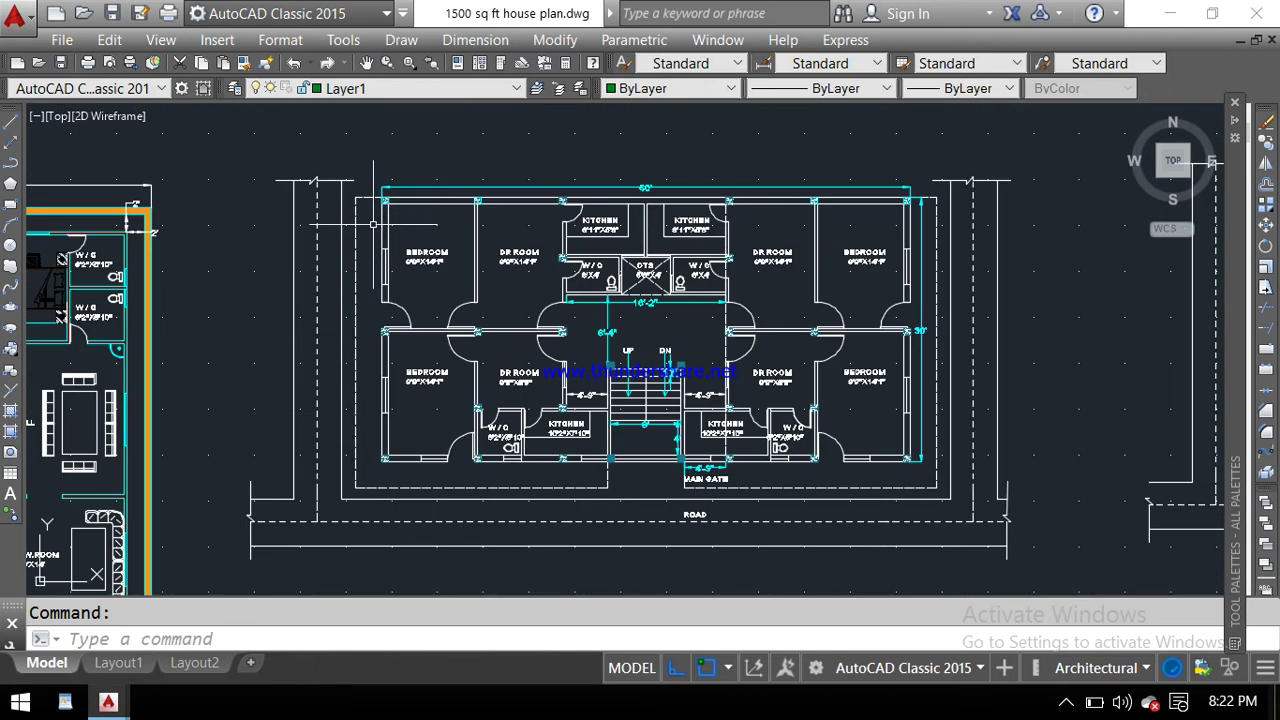
- Centre the 60' by 30' building, from its top wall down to the main gate and road
{"action": "scroll", "coordinate": [412, 294], "scroll_direction": "up", "scroll_amount": 2}
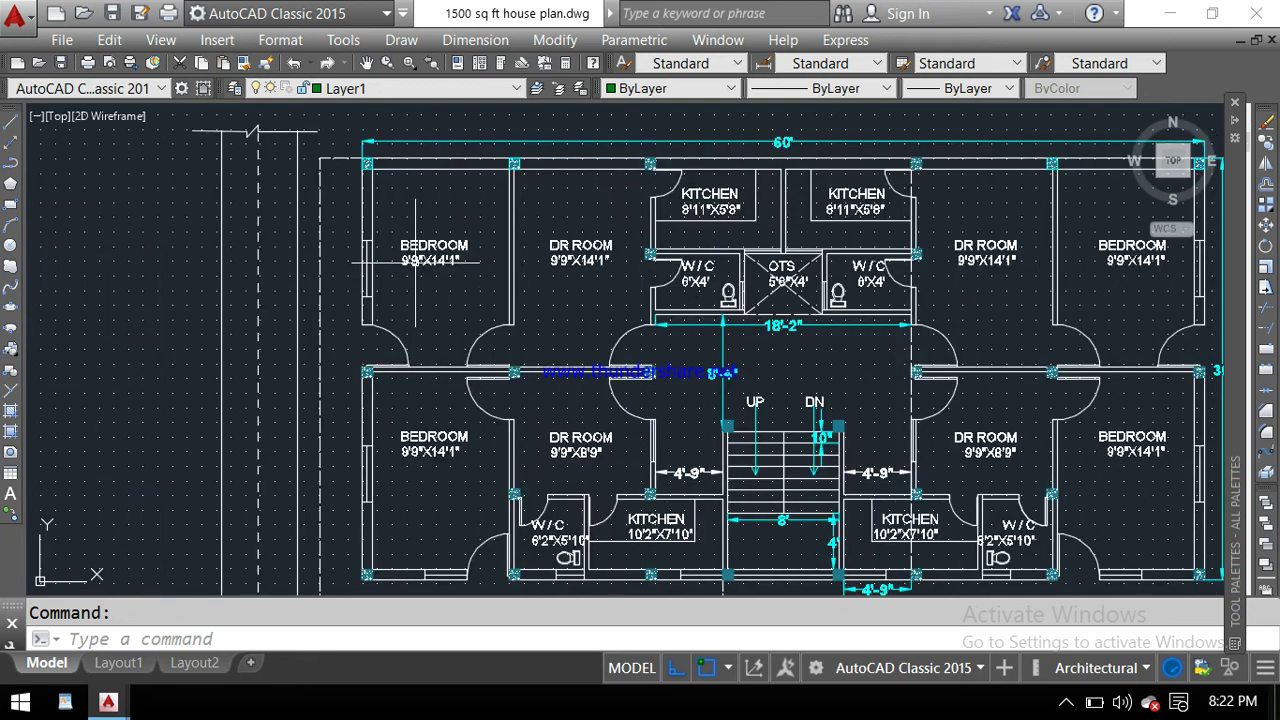
{"action": "scroll", "coordinate": [505, 336], "scroll_direction": "down", "scroll_amount": 2}
{"action": "middle_click_drag", "start_coordinate": [561, 327], "coordinate": [416, 309]}
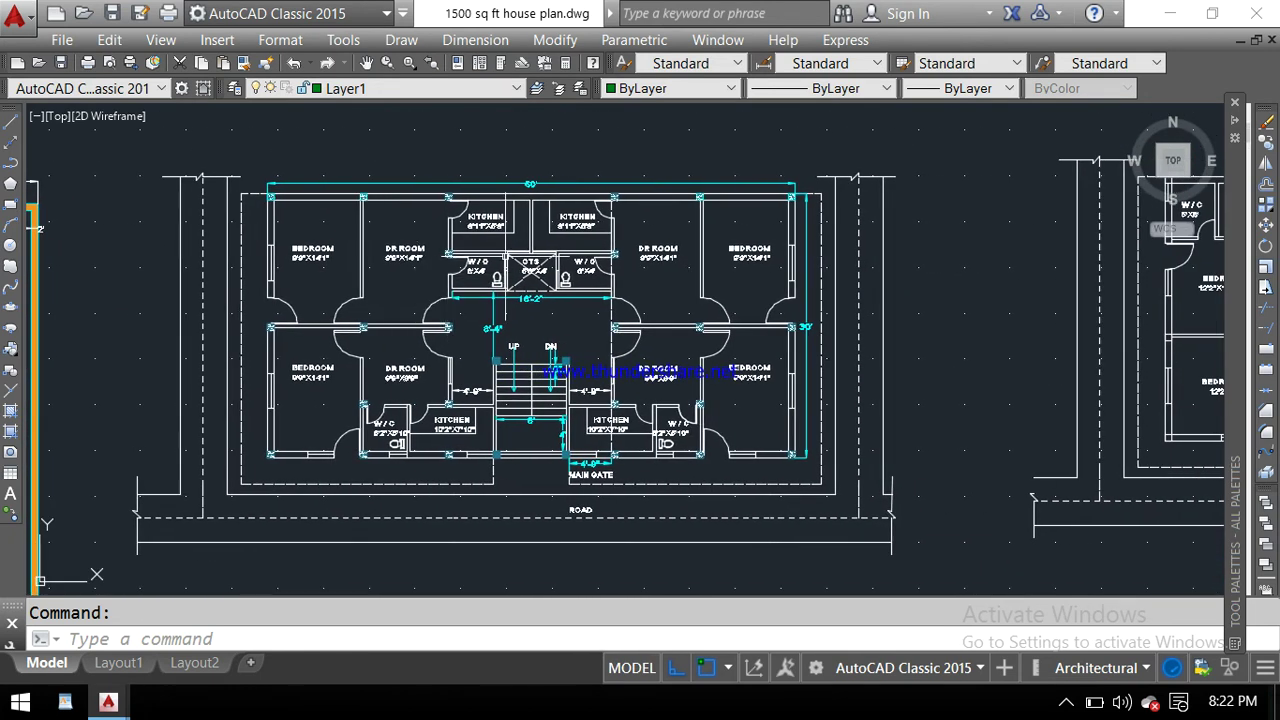
{"action": "scroll", "coordinate": [519, 292], "scroll_direction": "up", "scroll_amount": 2}
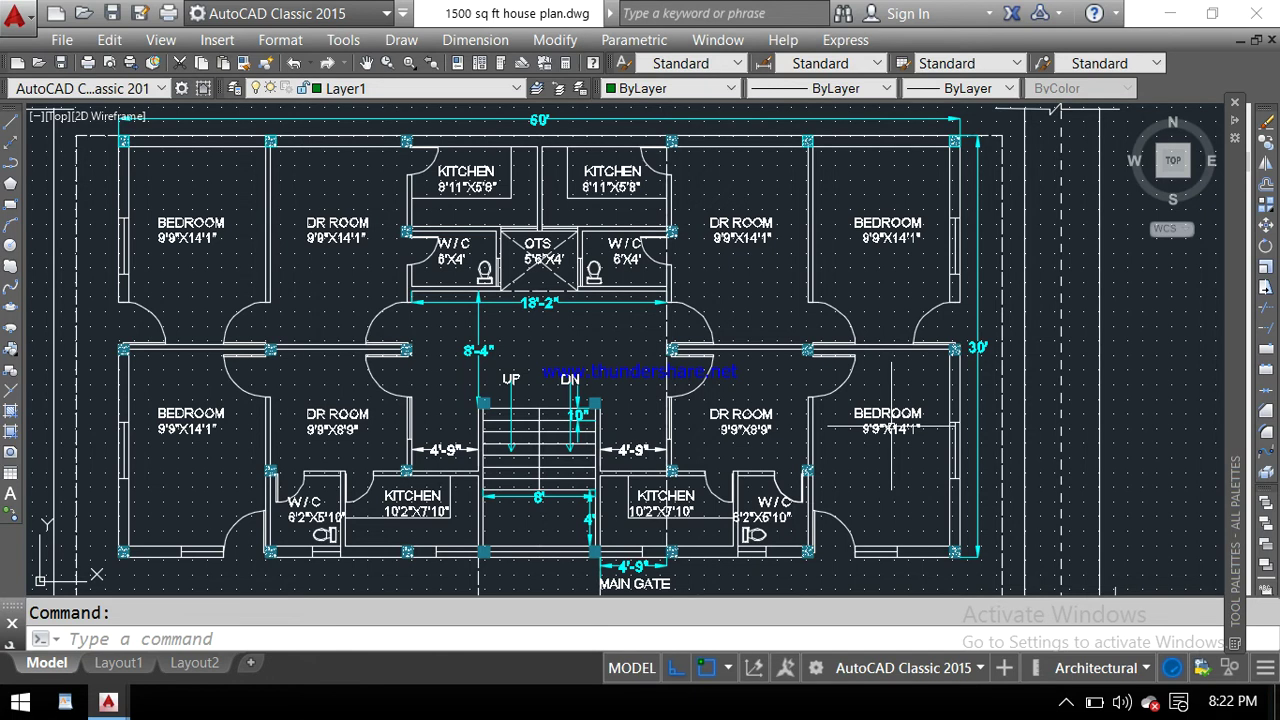
{"action": "scroll", "coordinate": [891, 427], "scroll_direction": "down", "scroll_amount": 2}
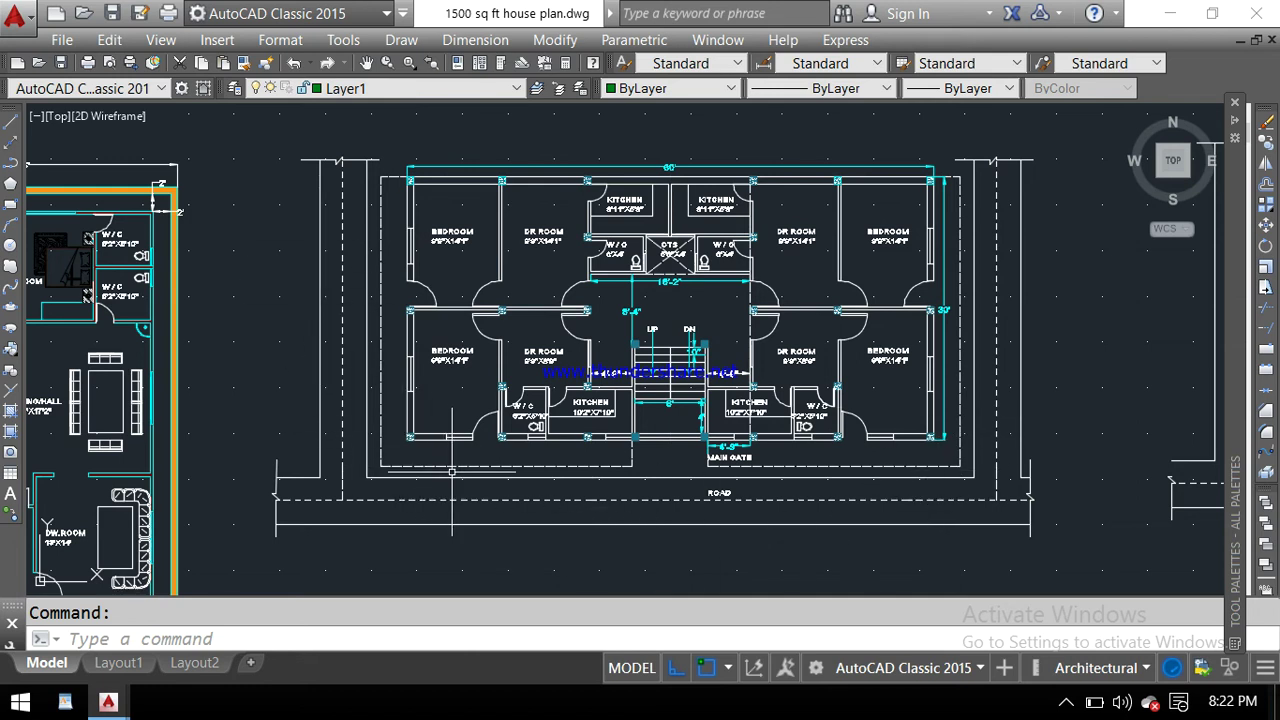
{"action": "middle_click_drag", "start_coordinate": [528, 140], "coordinate": [526, 202]}
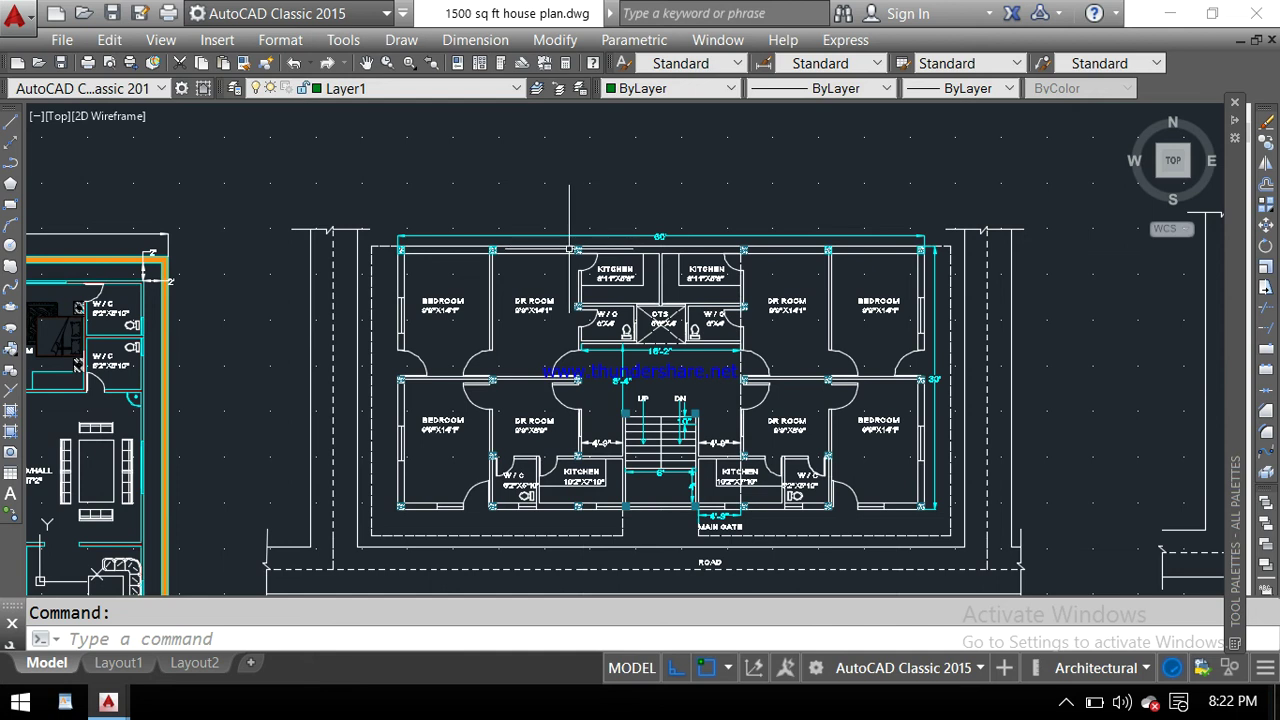
- Zoom in on the 8'-wide staircase between the 10'2"X7'10" kitchens and the 4'-9" main gate
{"action": "scroll", "coordinate": [570, 248], "scroll_direction": "up", "scroll_amount": 2}
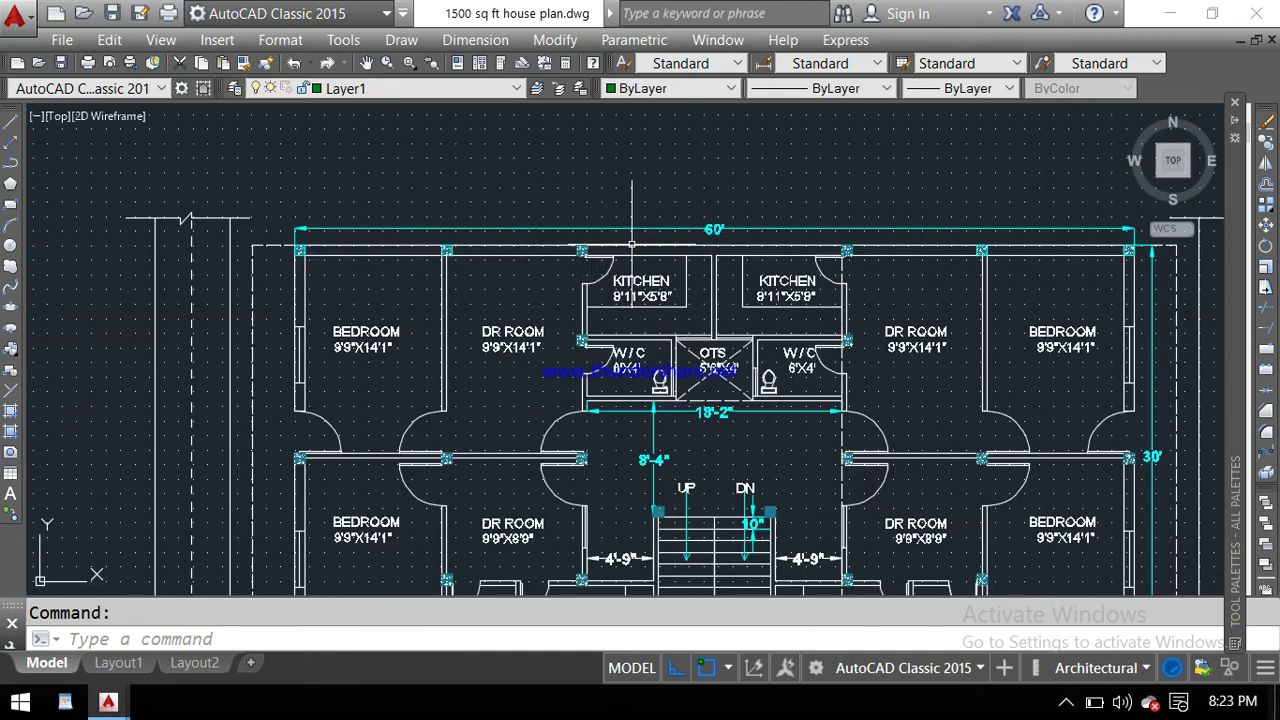
{"action": "middle_click_drag", "start_coordinate": [631, 243], "coordinate": [529, 237]}
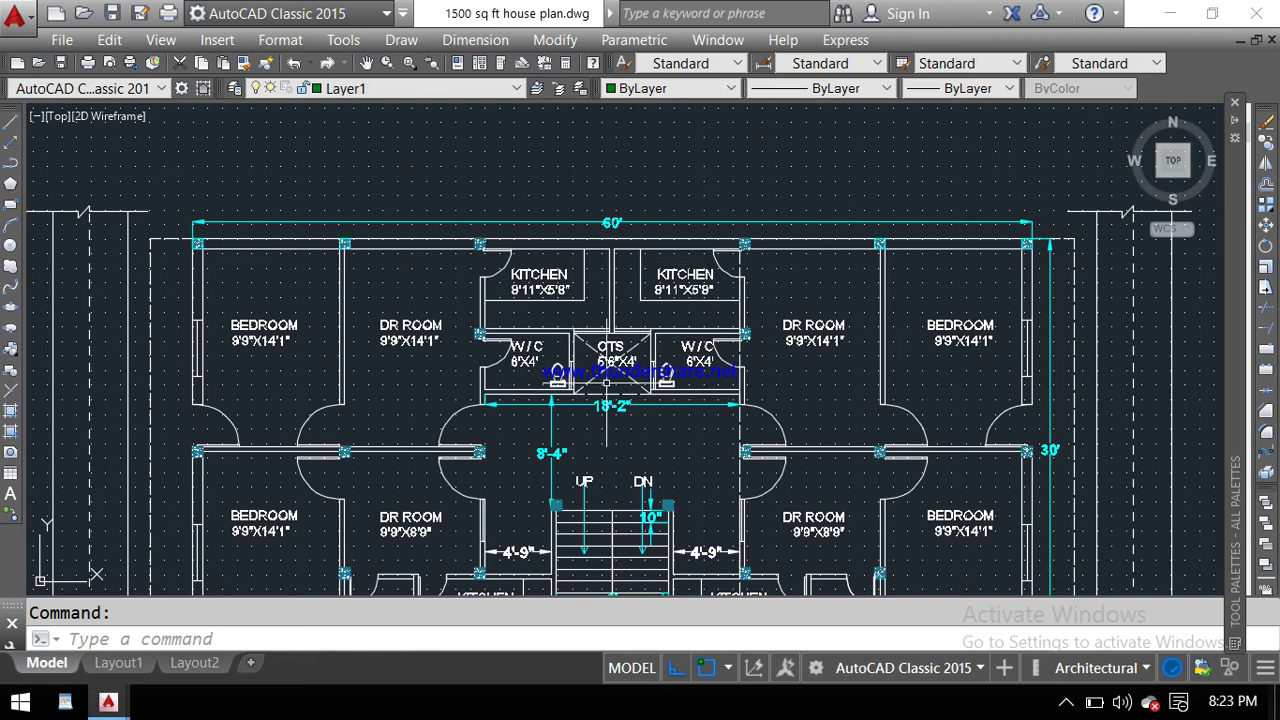
{"action": "scroll", "coordinate": [609, 378], "scroll_direction": "up", "scroll_amount": 2}
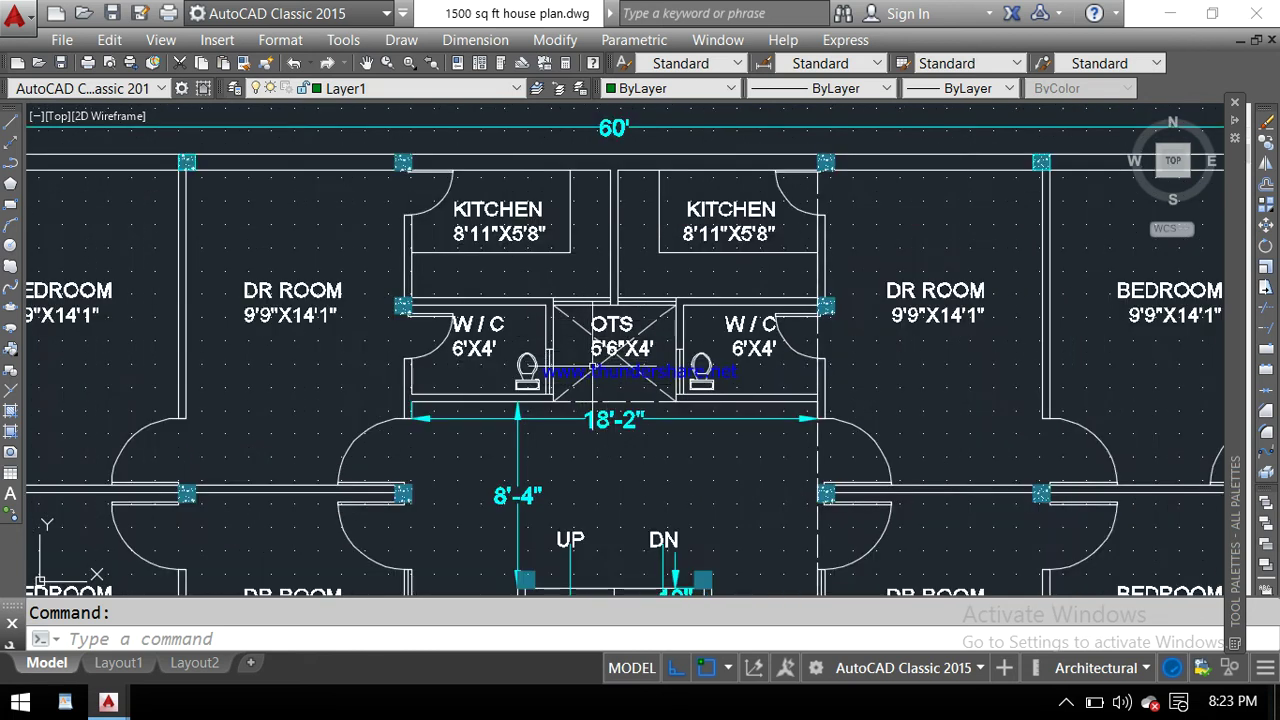
{"action": "scroll", "coordinate": [652, 340], "scroll_direction": "down", "scroll_amount": 4}
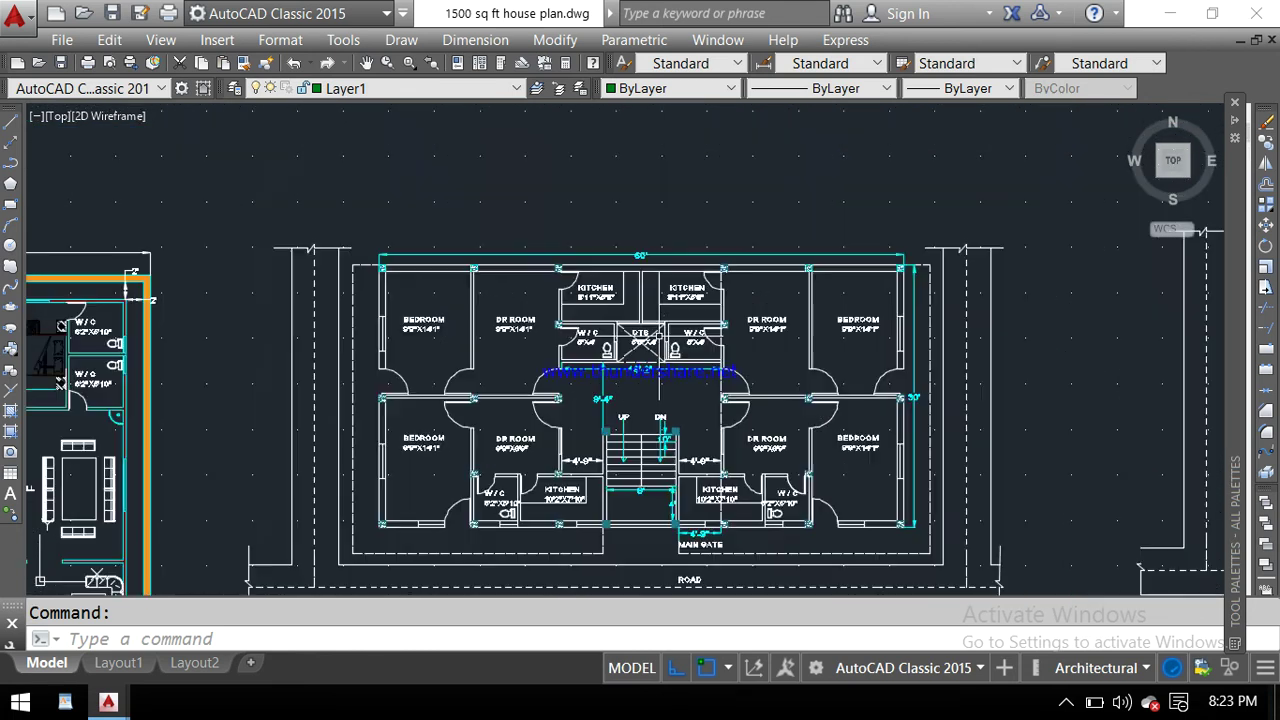
{"action": "middle_click_drag", "start_coordinate": [676, 442], "coordinate": [665, 308]}
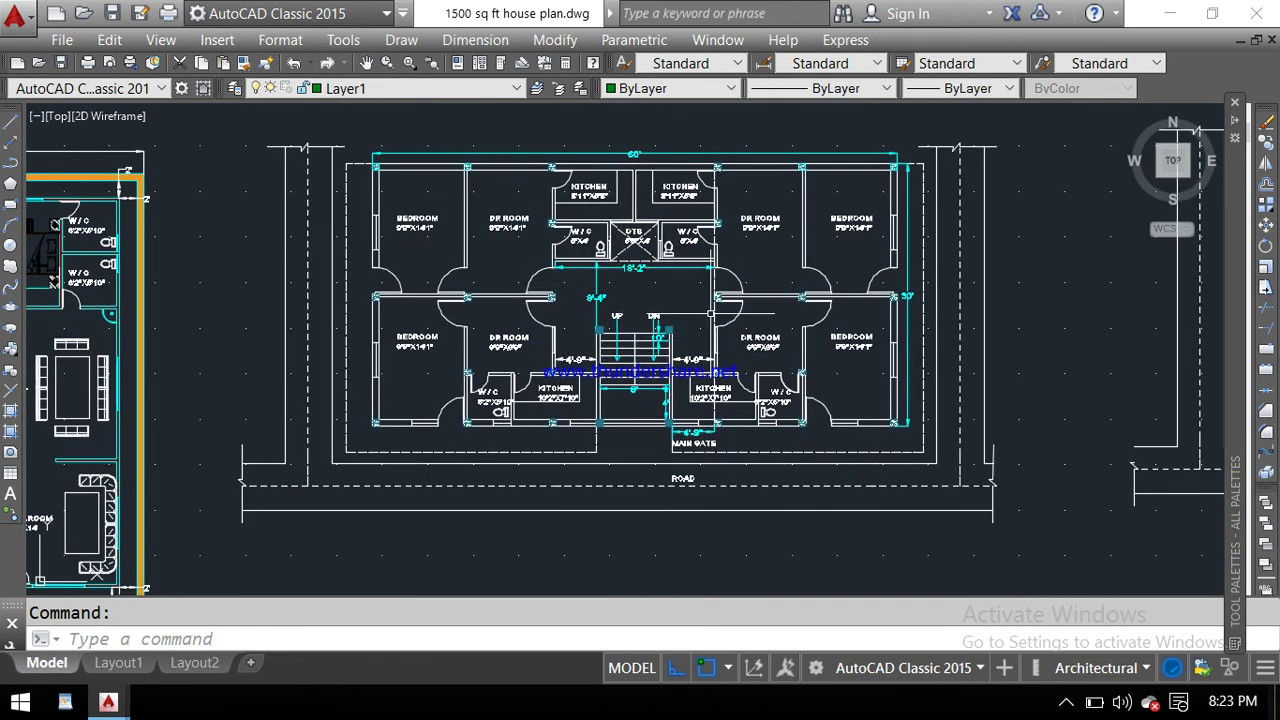
{"action": "scroll", "coordinate": [712, 313], "scroll_direction": "up", "scroll_amount": 4}
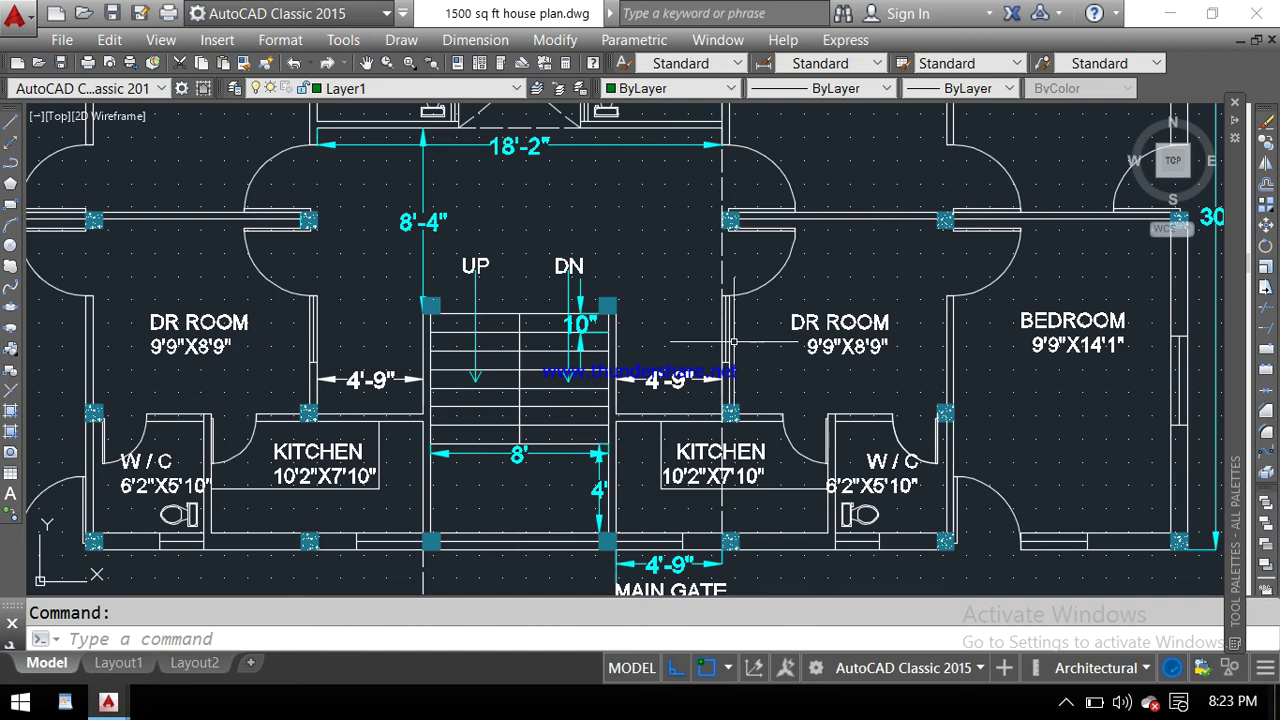
- Frame the upper bedrooms, DR rooms, kitchens and OTS beneath the 60' overall dimension
{"action": "scroll", "coordinate": [740, 322], "scroll_direction": "down", "scroll_amount": 2}
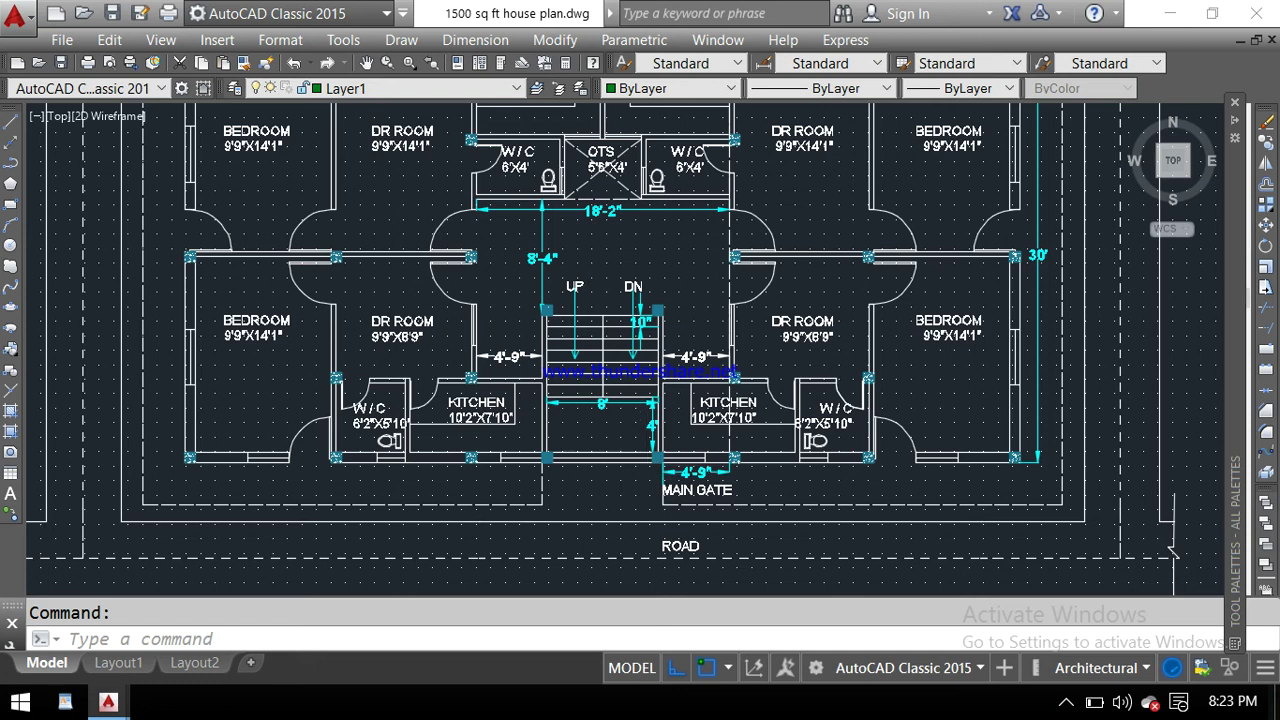
{"action": "scroll", "coordinate": [566, 461], "scroll_direction": "up", "scroll_amount": 4}
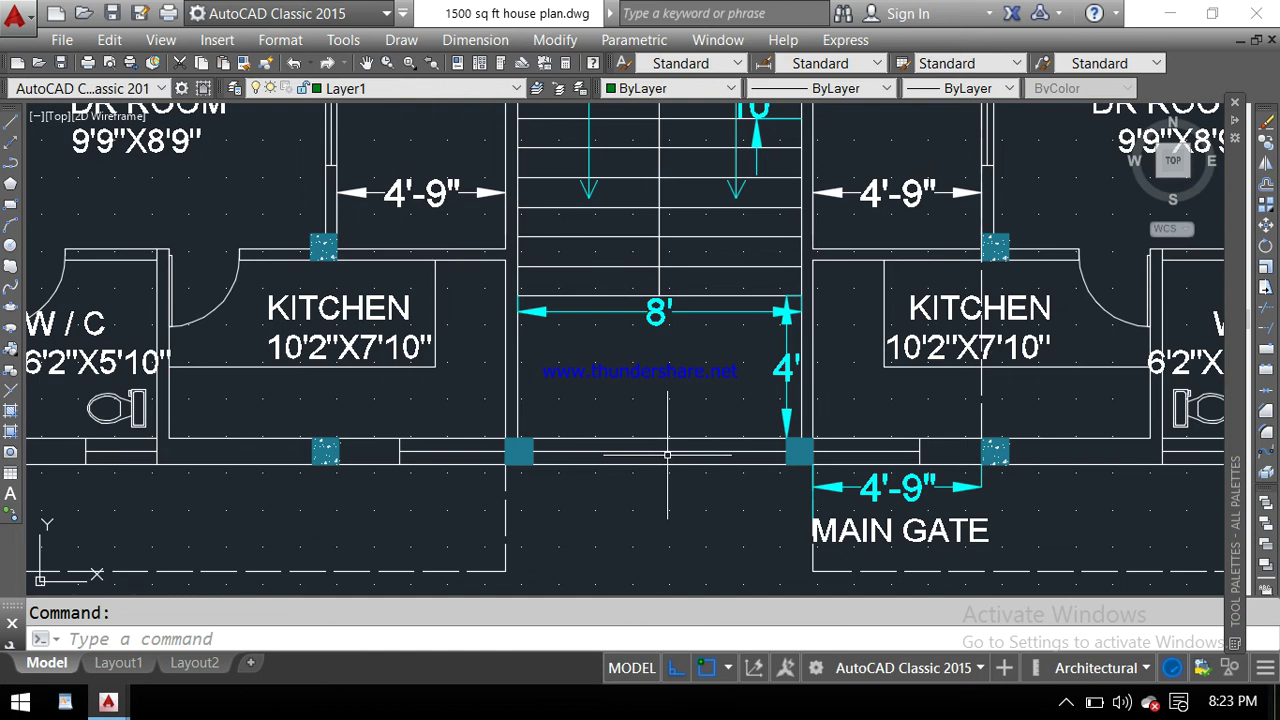
{"action": "scroll", "coordinate": [668, 455], "scroll_direction": "down", "scroll_amount": 2}
{"action": "middle_click_drag", "start_coordinate": [670, 400], "coordinate": [660, 463]}
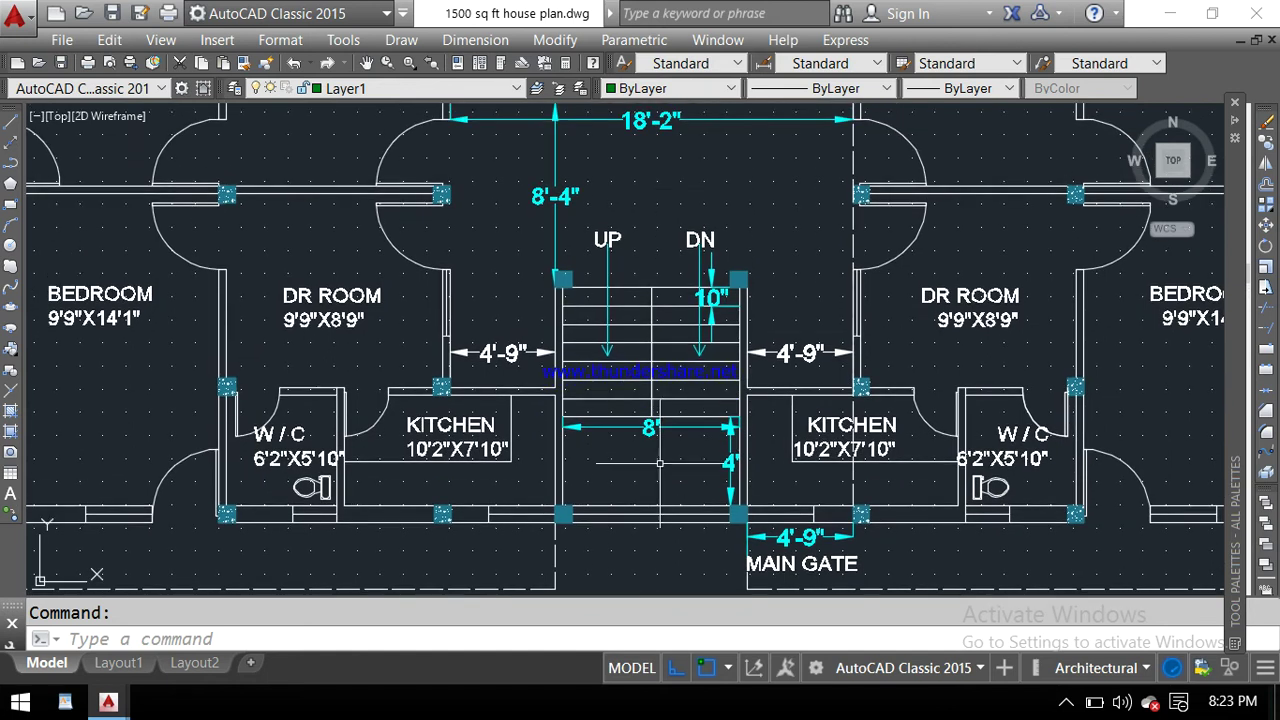
{"action": "scroll", "coordinate": [660, 460], "scroll_direction": "down", "scroll_amount": 2}
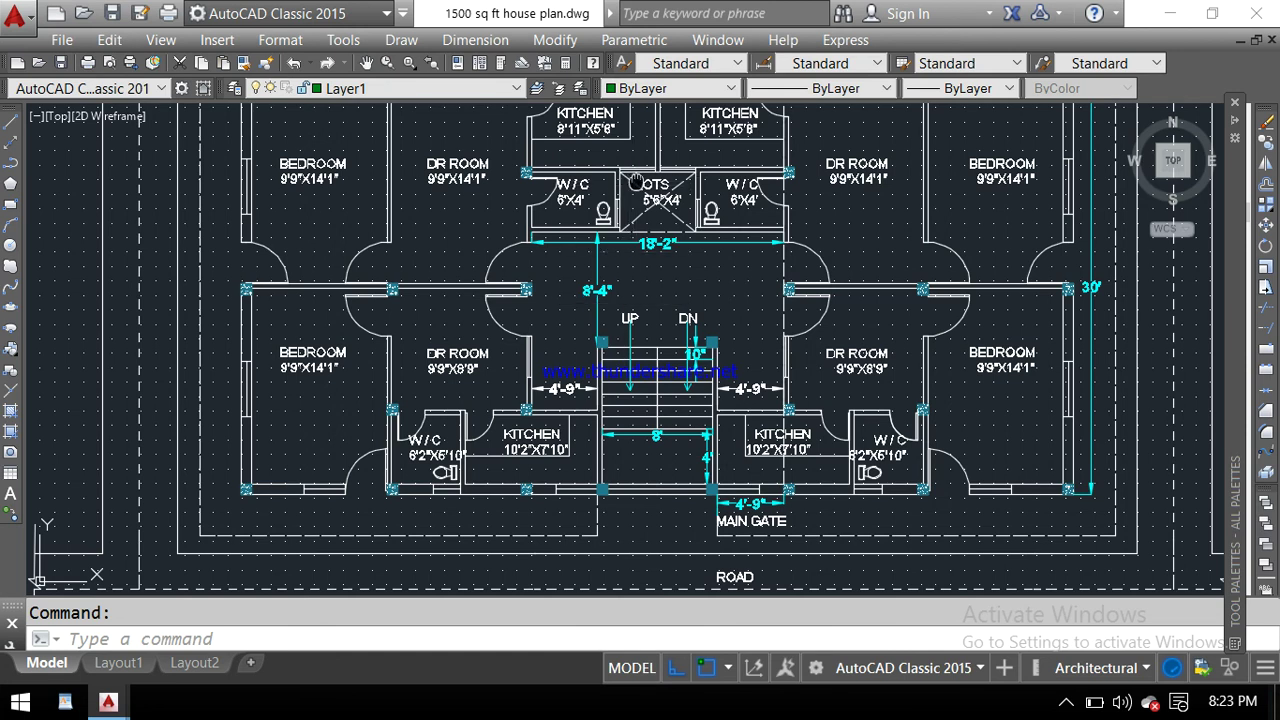
{"action": "middle_click_drag", "start_coordinate": [636, 181], "coordinate": [614, 303]}
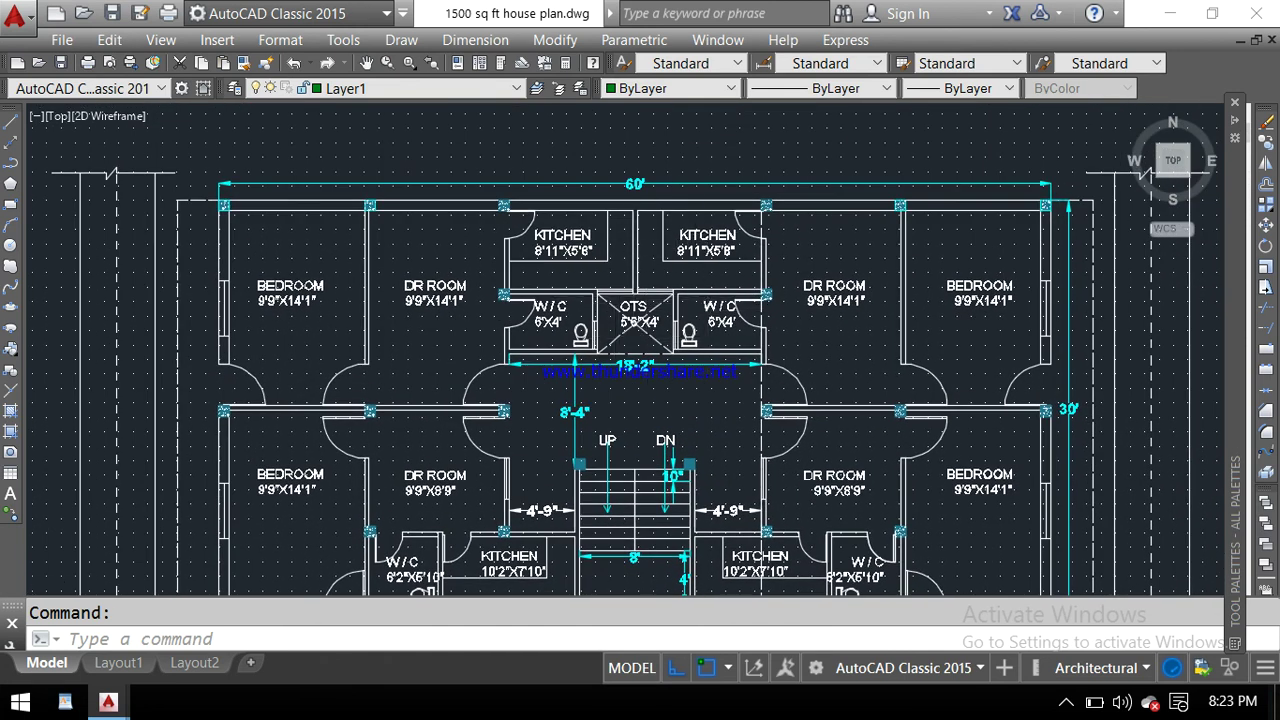
- Zoom into the OTS and stair corridor, then zoom back out to the full plan and road
{"action": "scroll", "coordinate": [647, 341], "scroll_direction": "up", "scroll_amount": 2}
{"action": "middle_click_drag", "start_coordinate": [652, 413], "coordinate": [637, 323]}
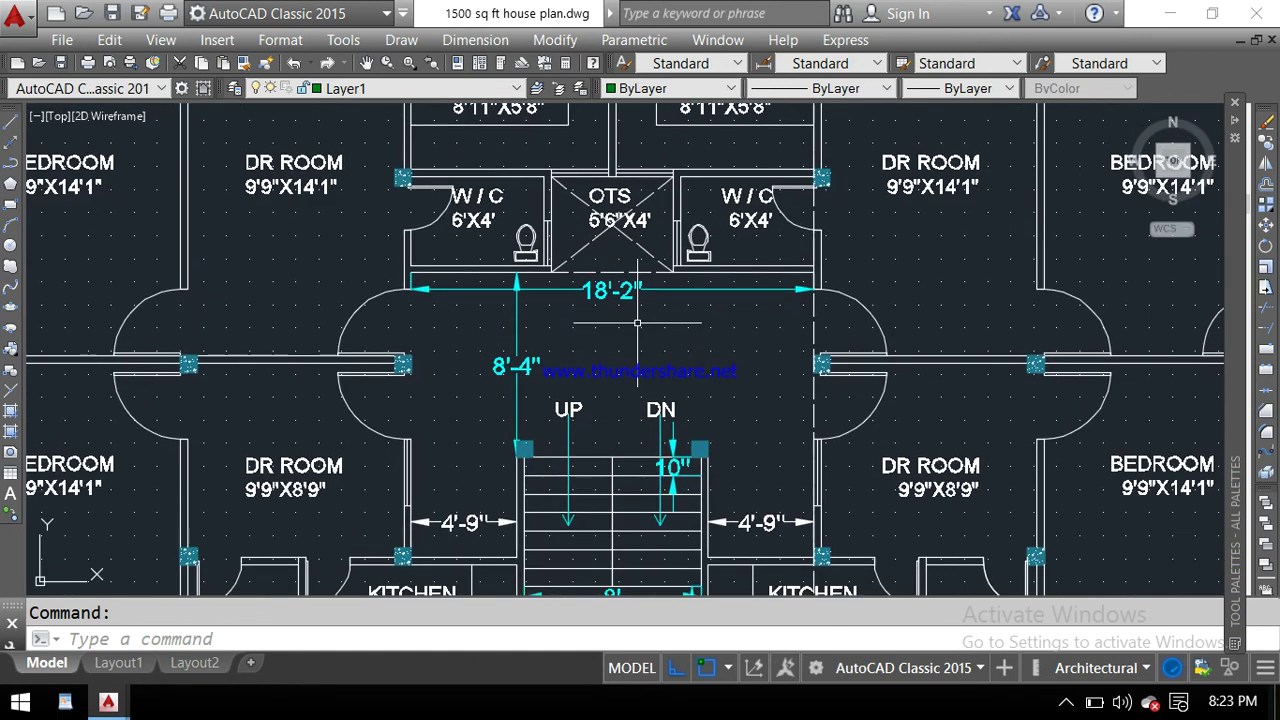
{"action": "scroll", "coordinate": [637, 323], "scroll_direction": "down", "scroll_amount": 5}
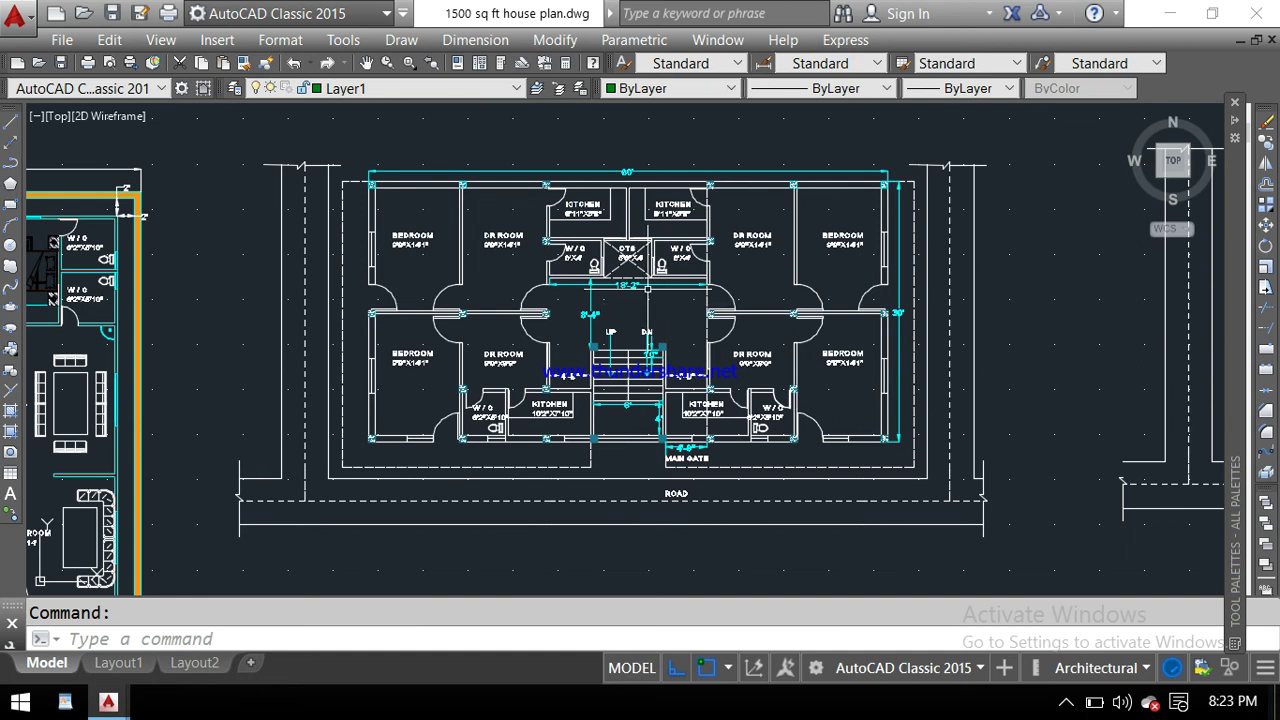
- Zoom in and out around the plan and recentre the full floor plan in view
{"action": "scroll", "coordinate": [648, 289], "scroll_direction": "up", "scroll_amount": 2}
{"action": "scroll", "coordinate": [648, 289], "scroll_direction": "down", "scroll_amount": 2}
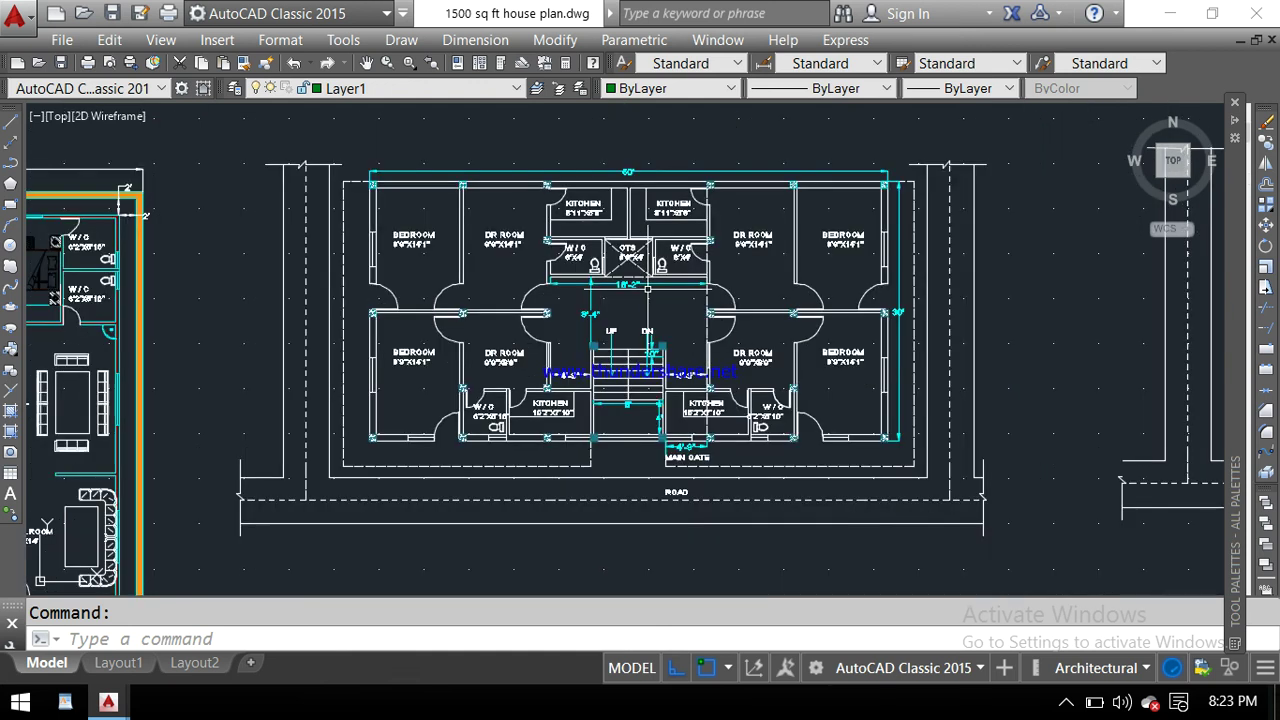
{"action": "scroll", "coordinate": [648, 289], "scroll_direction": "up", "scroll_amount": 2}
{"action": "scroll", "coordinate": [648, 289], "scroll_direction": "down", "scroll_amount": 2}
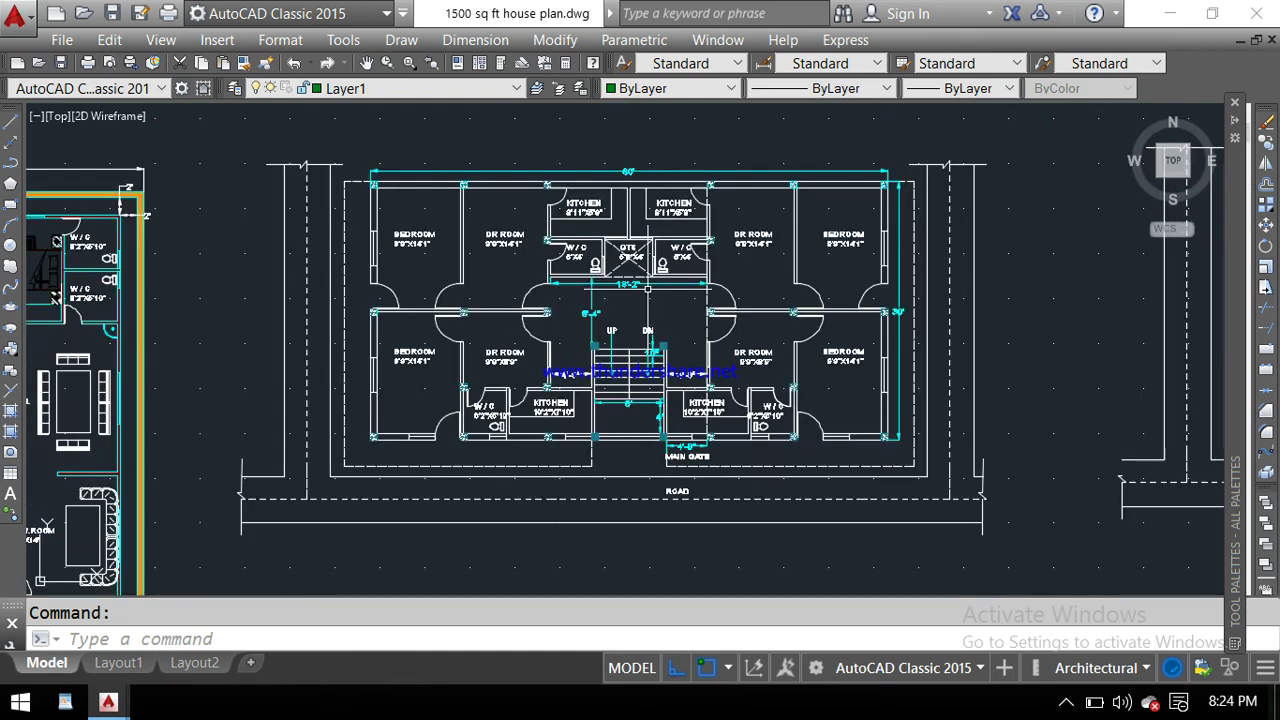
{"action": "middle_click_drag", "start_coordinate": [648, 289], "coordinate": [642, 298]}
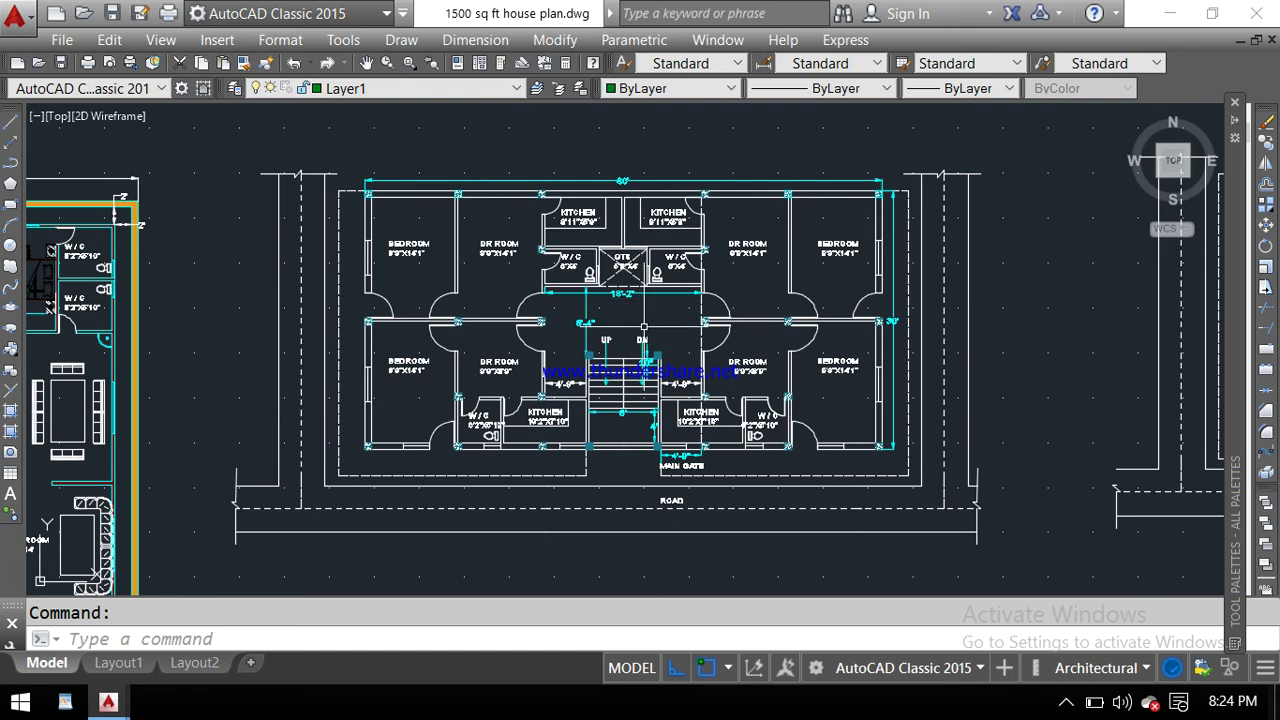
{"action": "scroll", "coordinate": [643, 325], "scroll_direction": "up", "scroll_amount": 2}
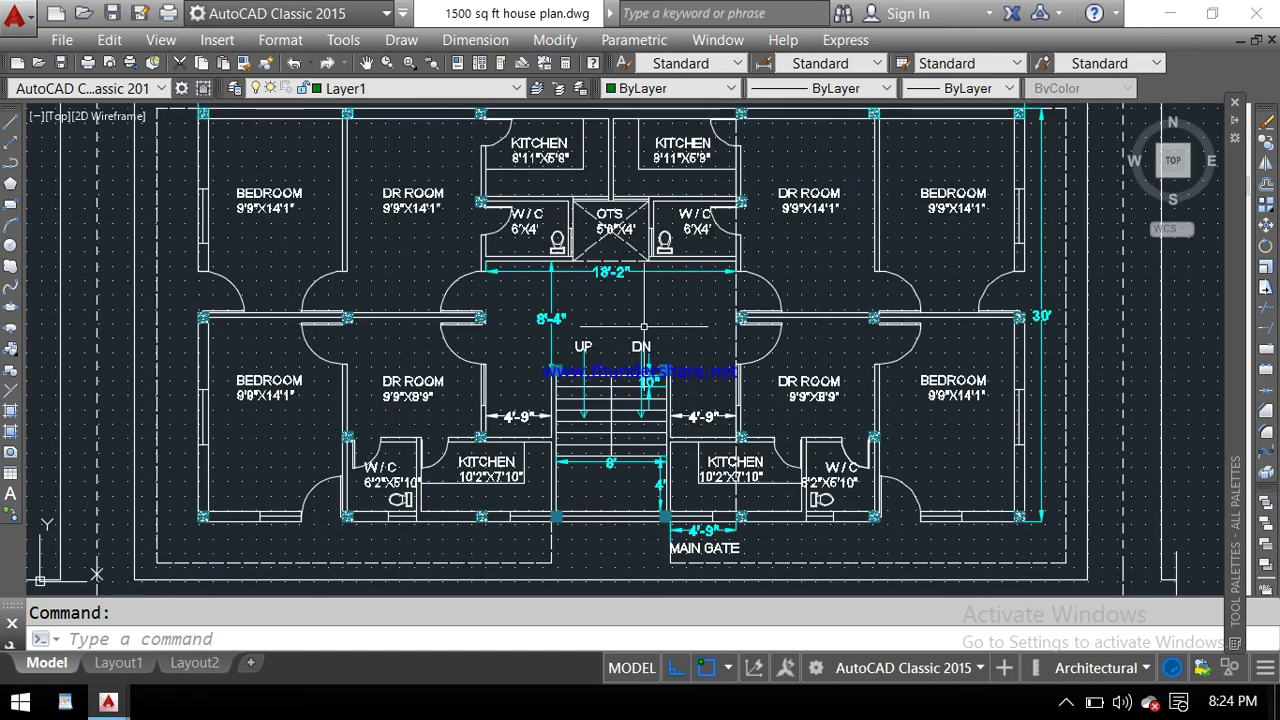
{"action": "scroll", "coordinate": [645, 326], "scroll_direction": "down", "scroll_amount": 2}
{"action": "scroll", "coordinate": [645, 327], "scroll_direction": "up", "scroll_amount": 1}
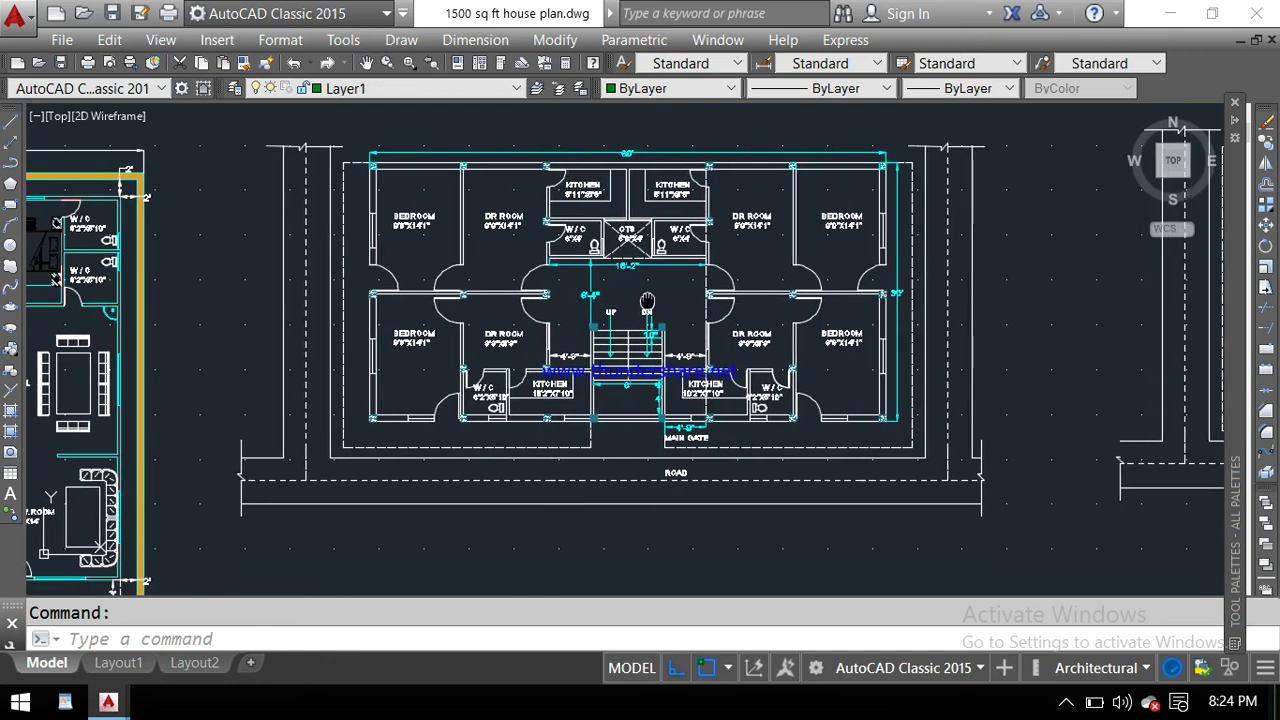
{"action": "scroll", "coordinate": [625, 322], "scroll_direction": "down", "scroll_amount": 1}
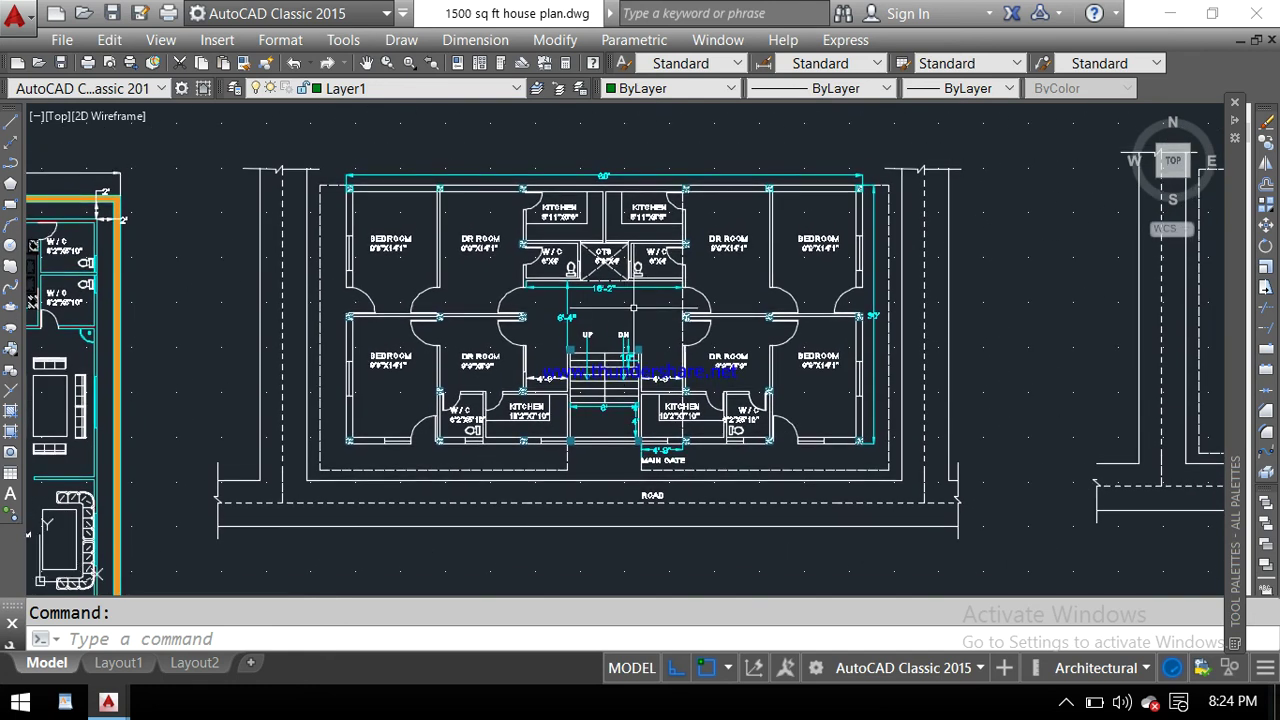
{"action": "scroll", "coordinate": [634, 308], "scroll_direction": "up", "scroll_amount": 2}
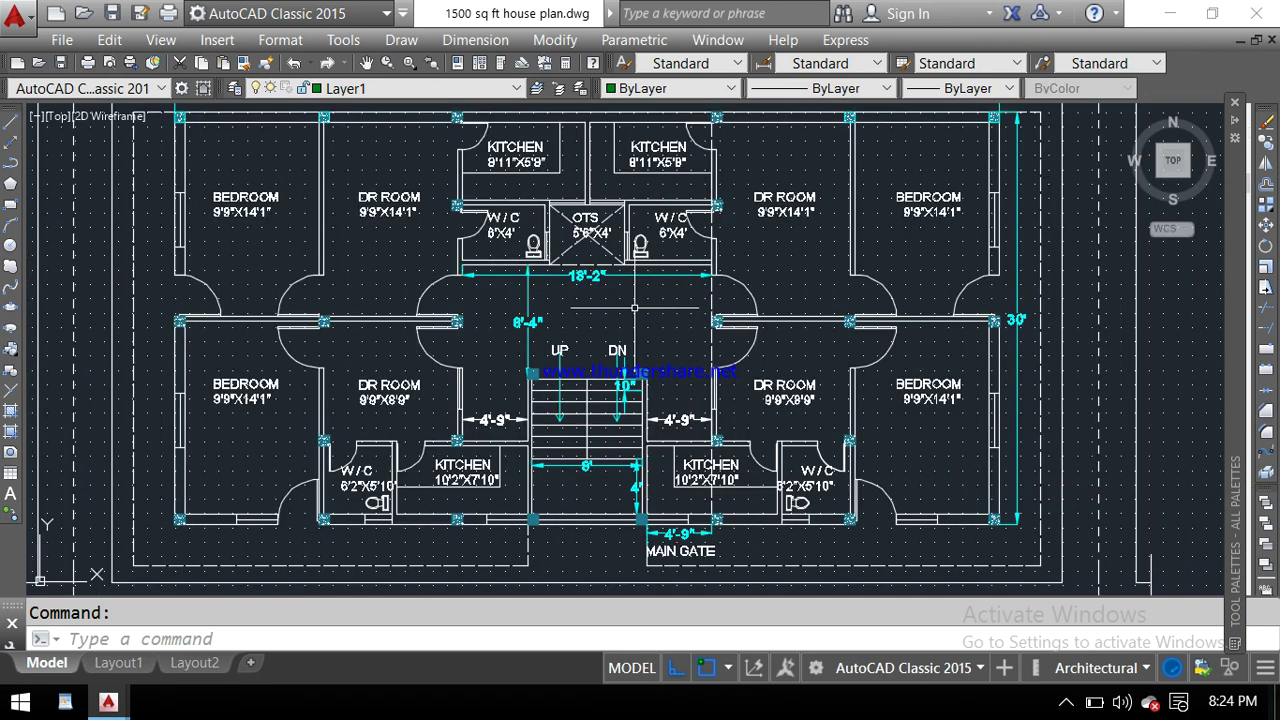
{"action": "scroll", "coordinate": [634, 308], "scroll_direction": "down", "scroll_amount": 2}
{"action": "middle_click_drag", "start_coordinate": [634, 308], "coordinate": [611, 320]}
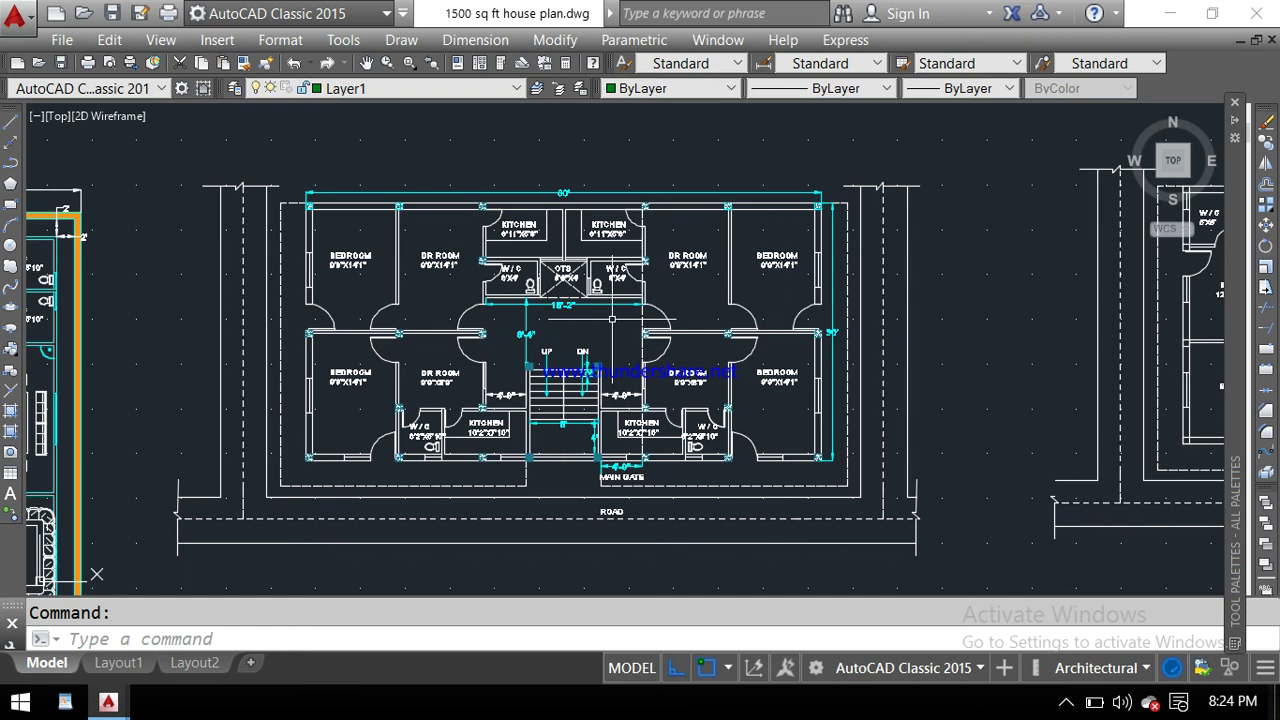
- Bring up the screen recorder's menu from the hidden system tray icons to stop recording
{"action": "scroll", "coordinate": [672, 282], "scroll_direction": "up", "scroll_amount": 2}
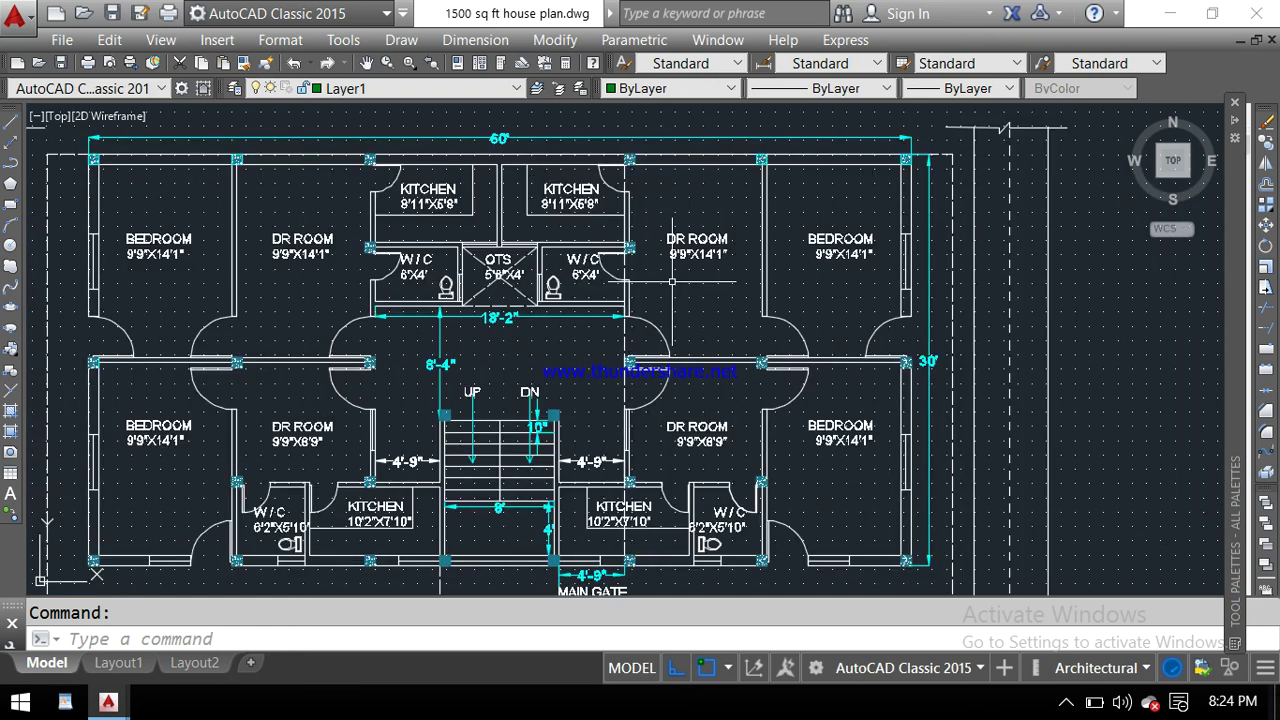
{"action": "scroll", "coordinate": [672, 282], "scroll_direction": "down", "scroll_amount": 2}
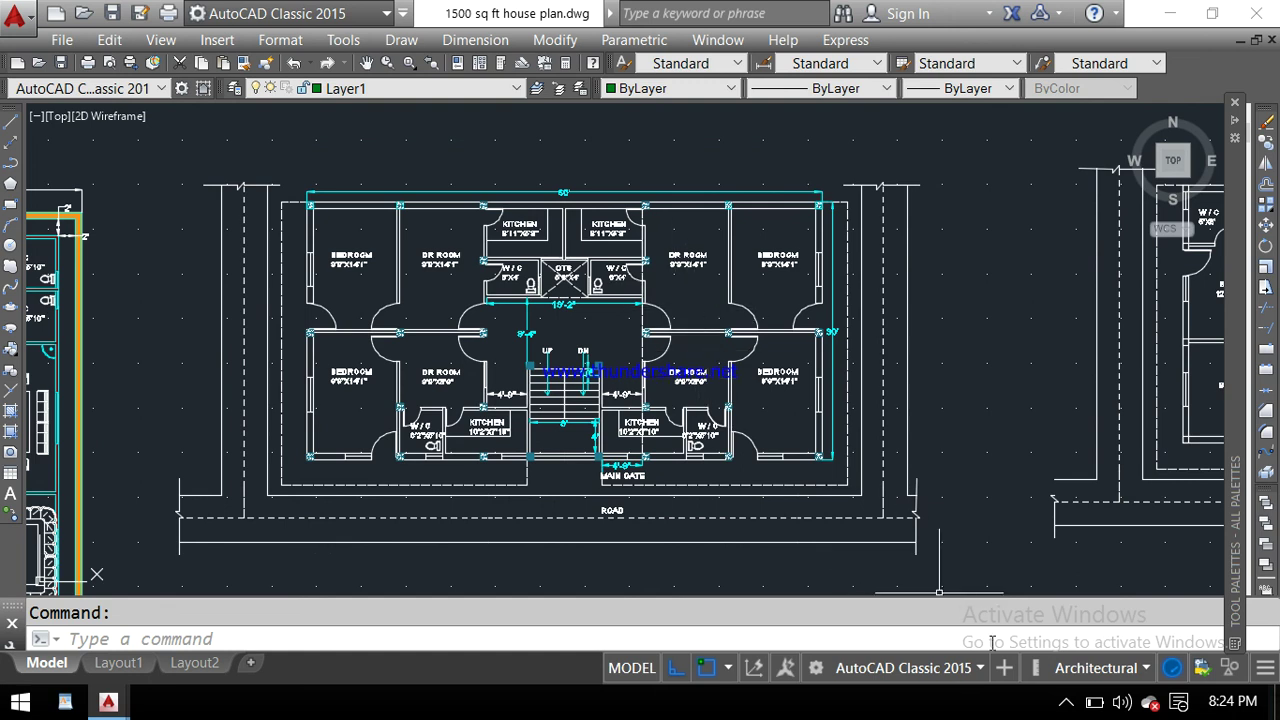
{"action": "left_click", "coordinate": [1066, 702]}
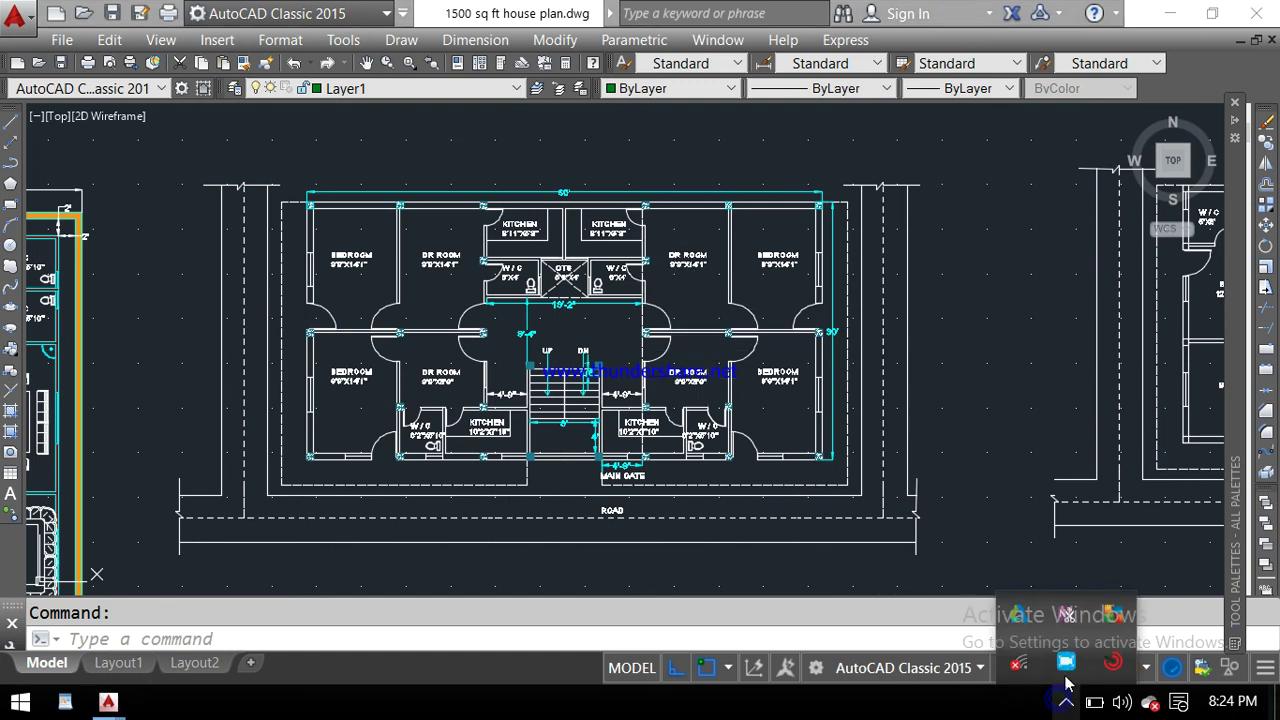
{"action": "right_click", "coordinate": [1066, 668]}
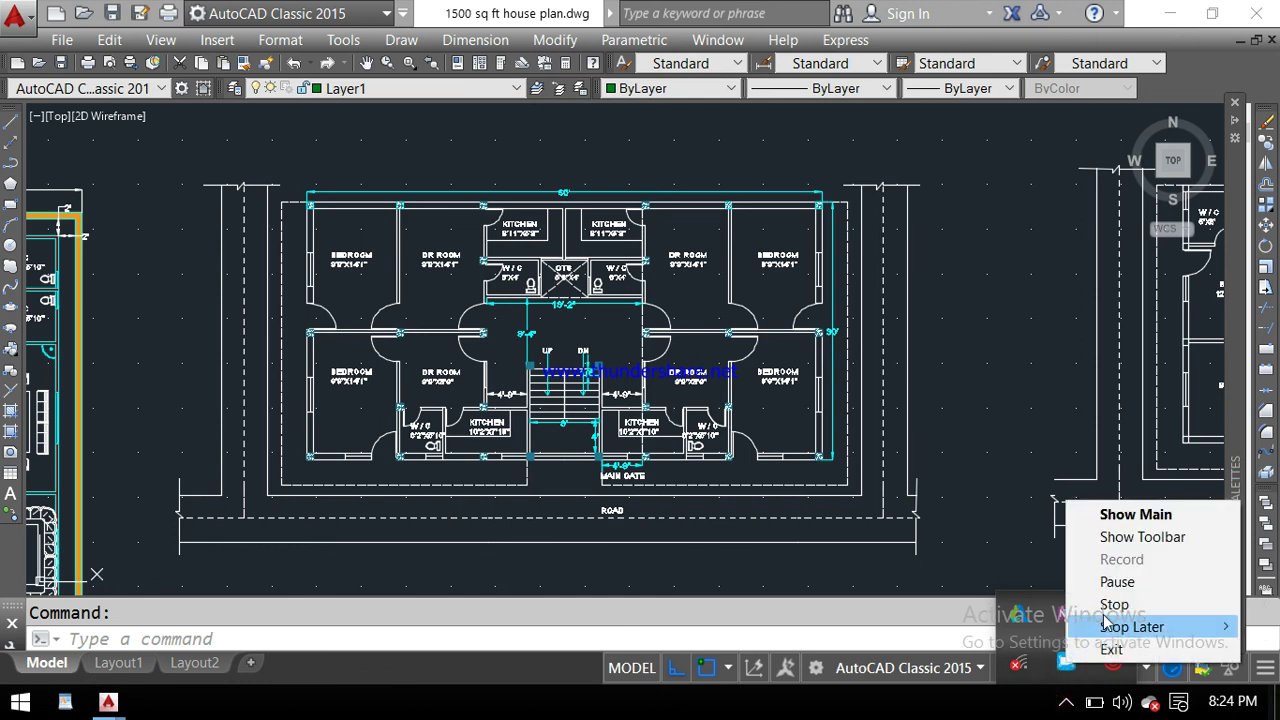